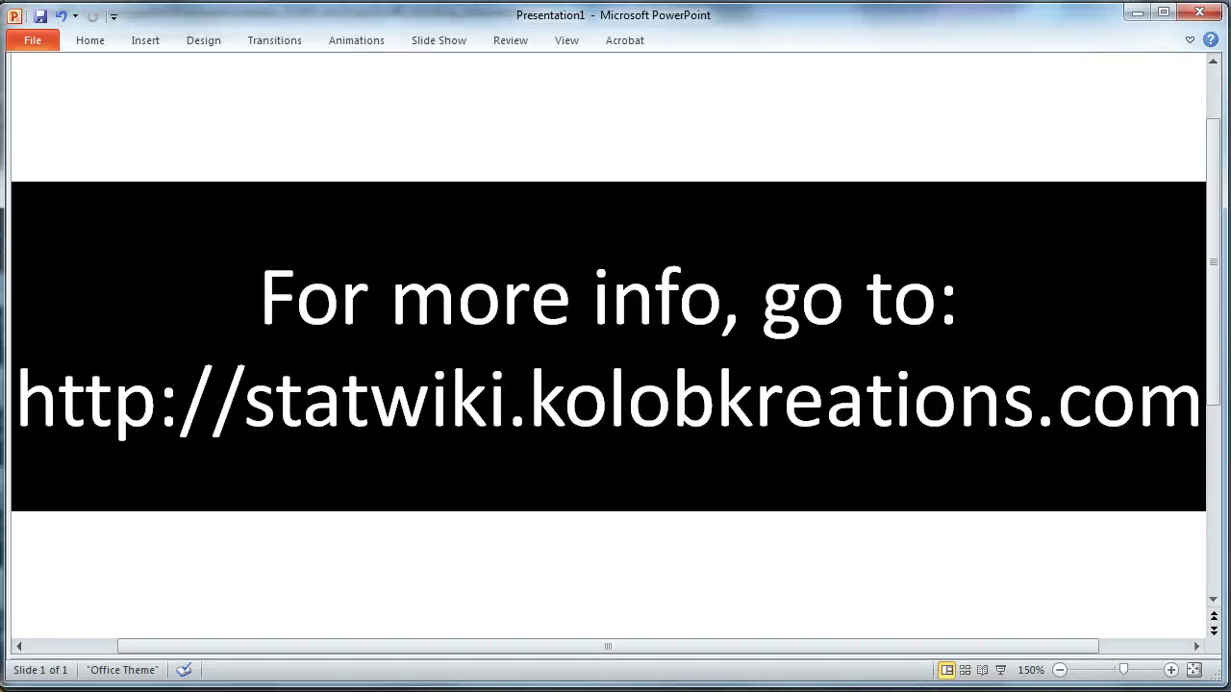
Step: Switch from the PowerPoint slide to the SmartPLS Gaskination.splsm path model
{"action": "key", "text": "alt+Tab"}
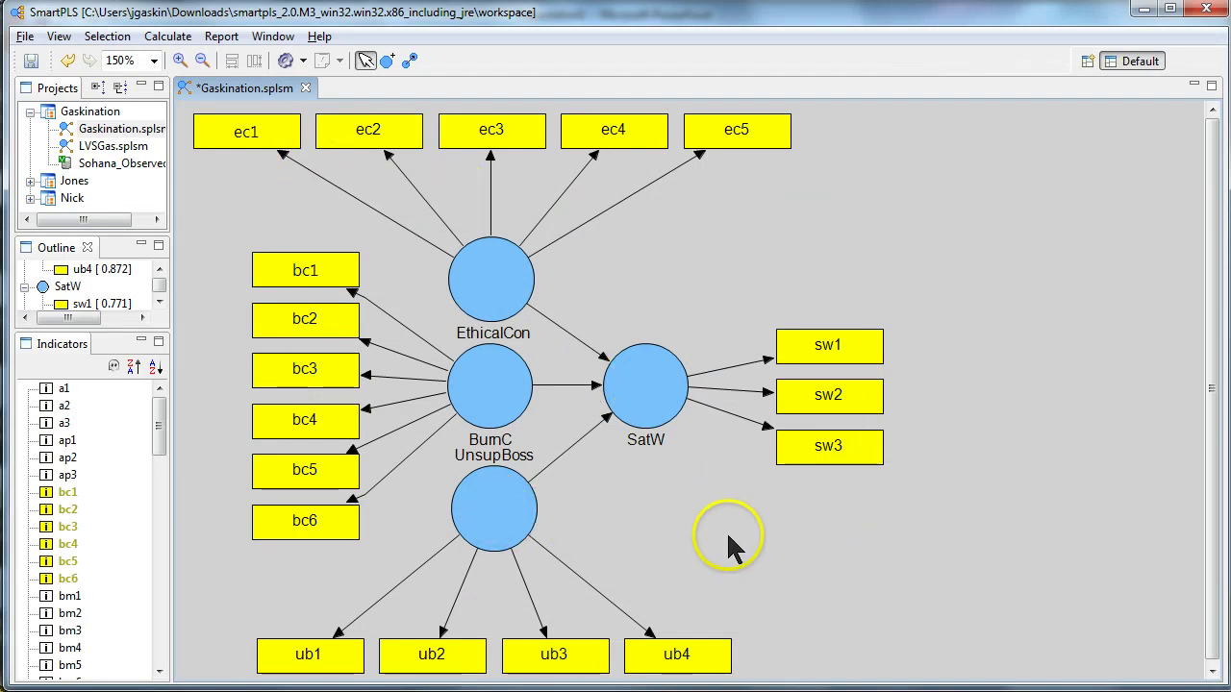
Step: Run the PLS Algorithm, giving SatW an R² of 0.503 and weak BurnC loadings 0.392 and 0.346
{"action": "left_click", "coordinate": [285, 60]}
{"action": "left_click", "coordinate": [472, 667]}
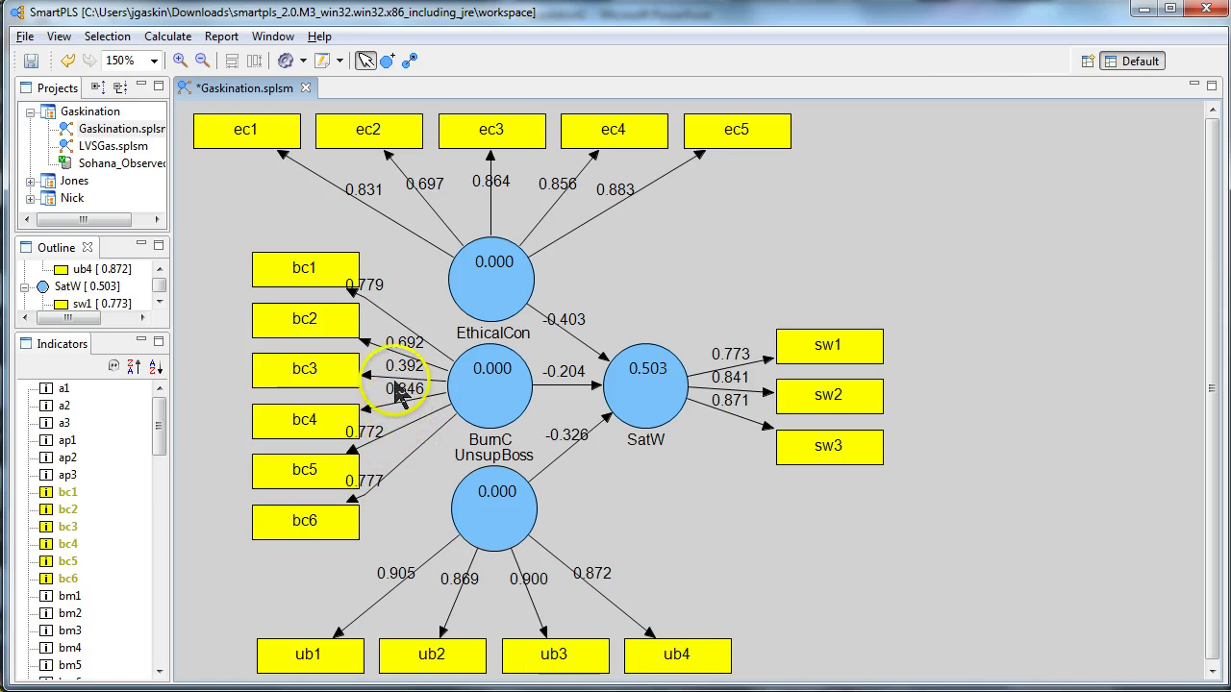
Step: Delete the low-loading bc4 indicator from BurnC and re-run the PLS Algorithm
{"action": "left_click", "coordinate": [322, 377]}
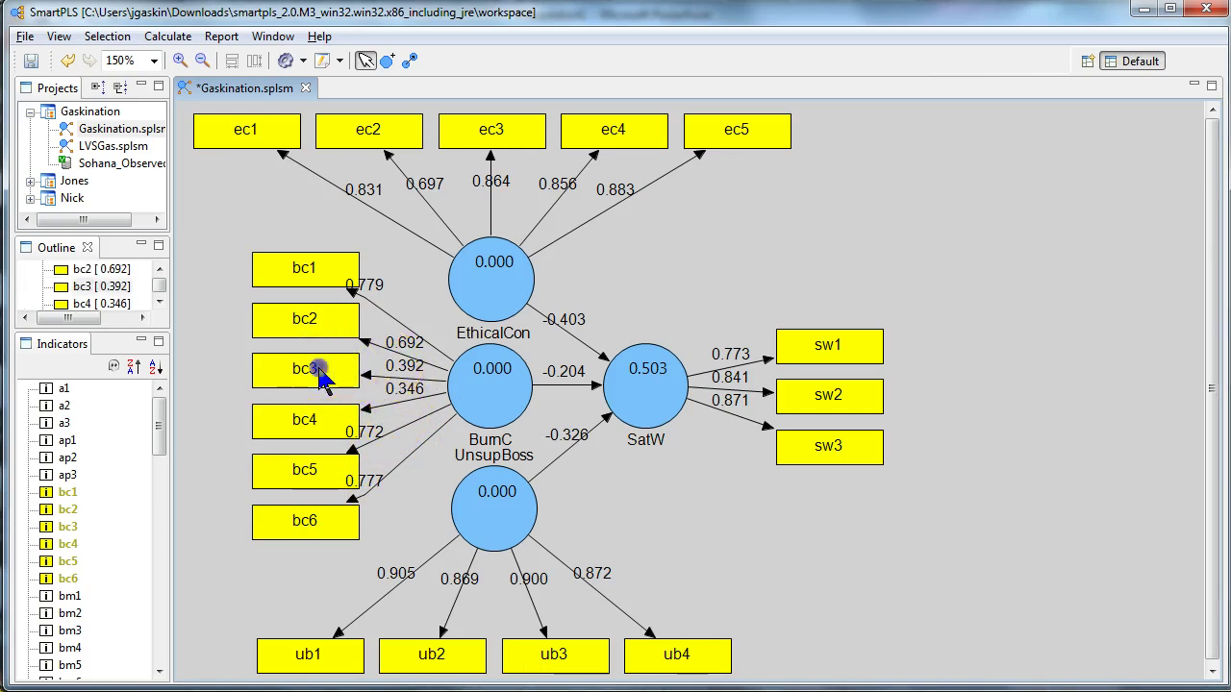
{"action": "left_click", "coordinate": [318, 424]}
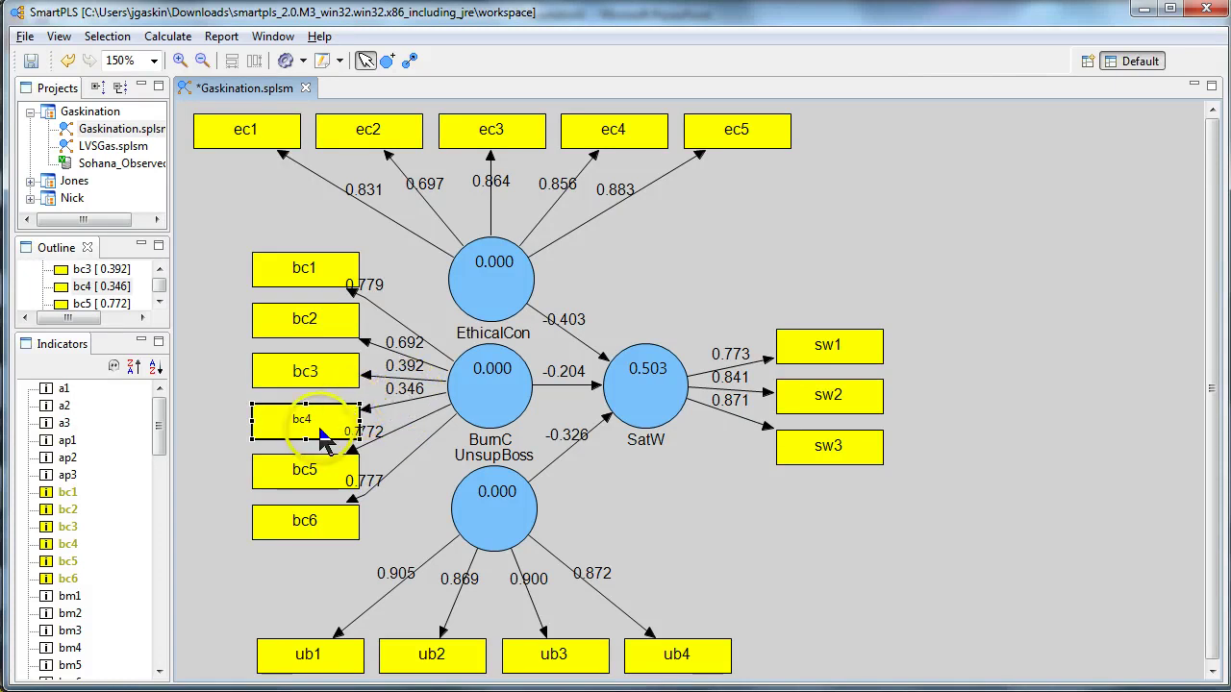
{"action": "key", "text": "Delete"}
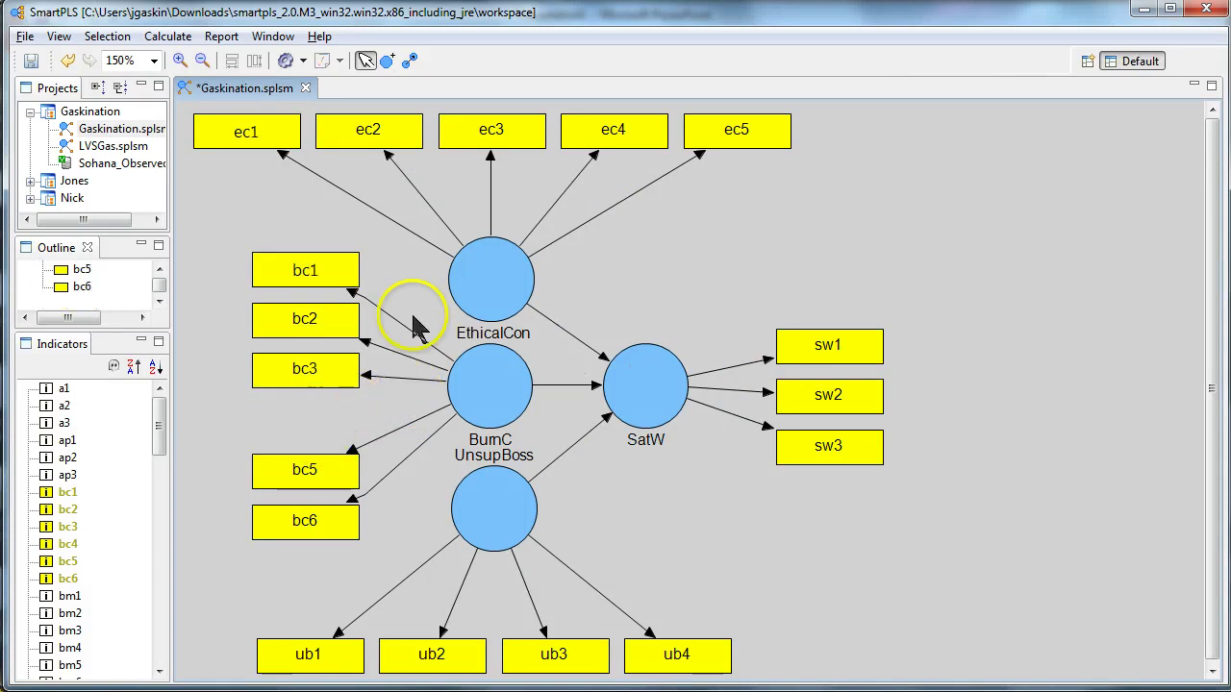
{"action": "left_click", "coordinate": [285, 60]}
{"action": "left_click", "coordinate": [496, 689]}
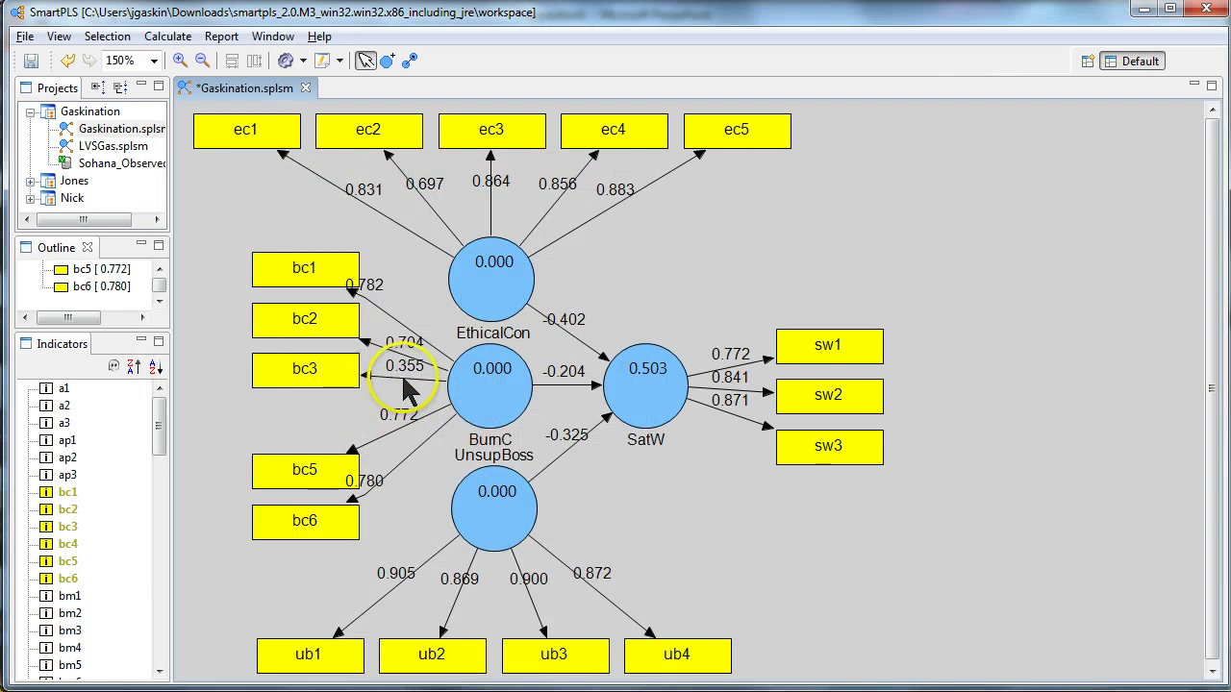
Step: Delete bc3 too and re-estimate, leaving BurnC loadings 0.723–0.784 and SatW R² 0.502
{"action": "left_click", "coordinate": [320, 369]}
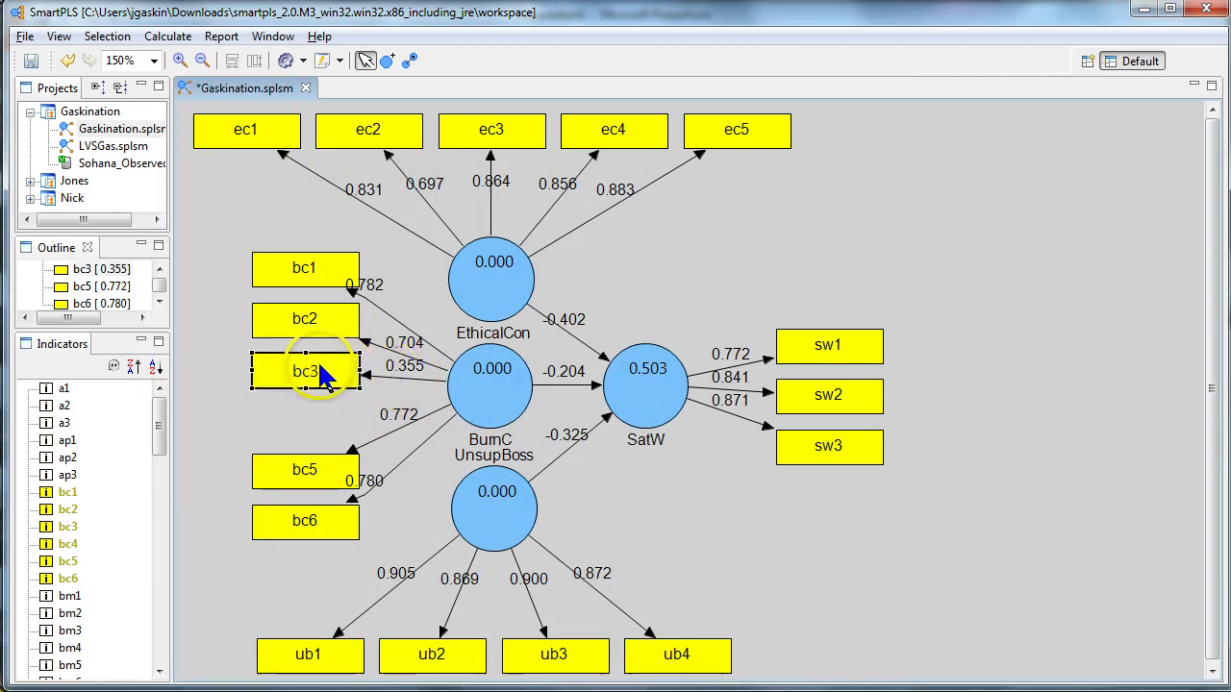
{"action": "key", "text": "Delete"}
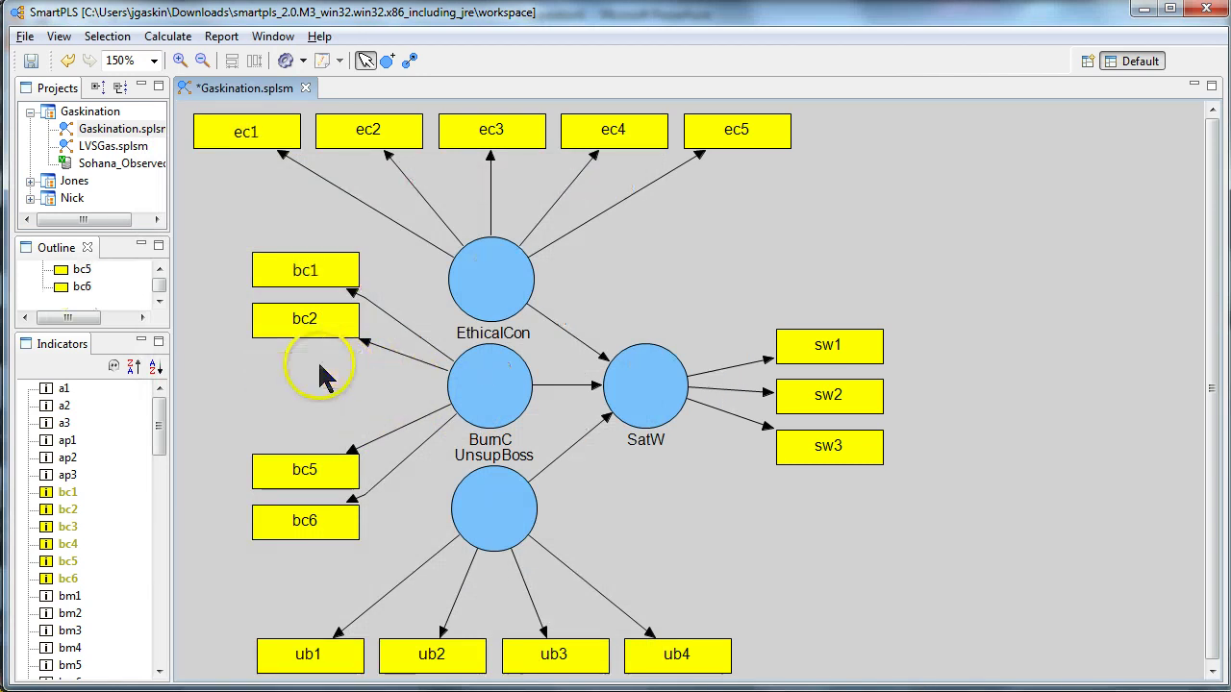
{"action": "left_click", "coordinate": [286, 59]}
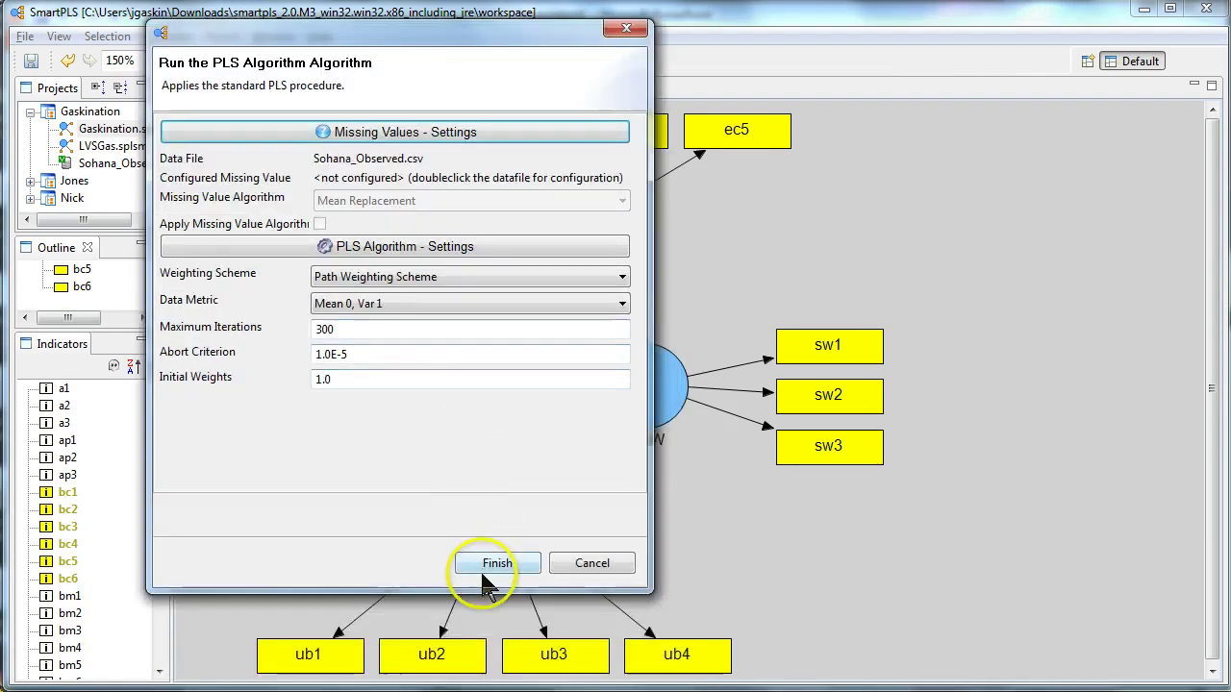
{"action": "left_click", "coordinate": [497, 565]}
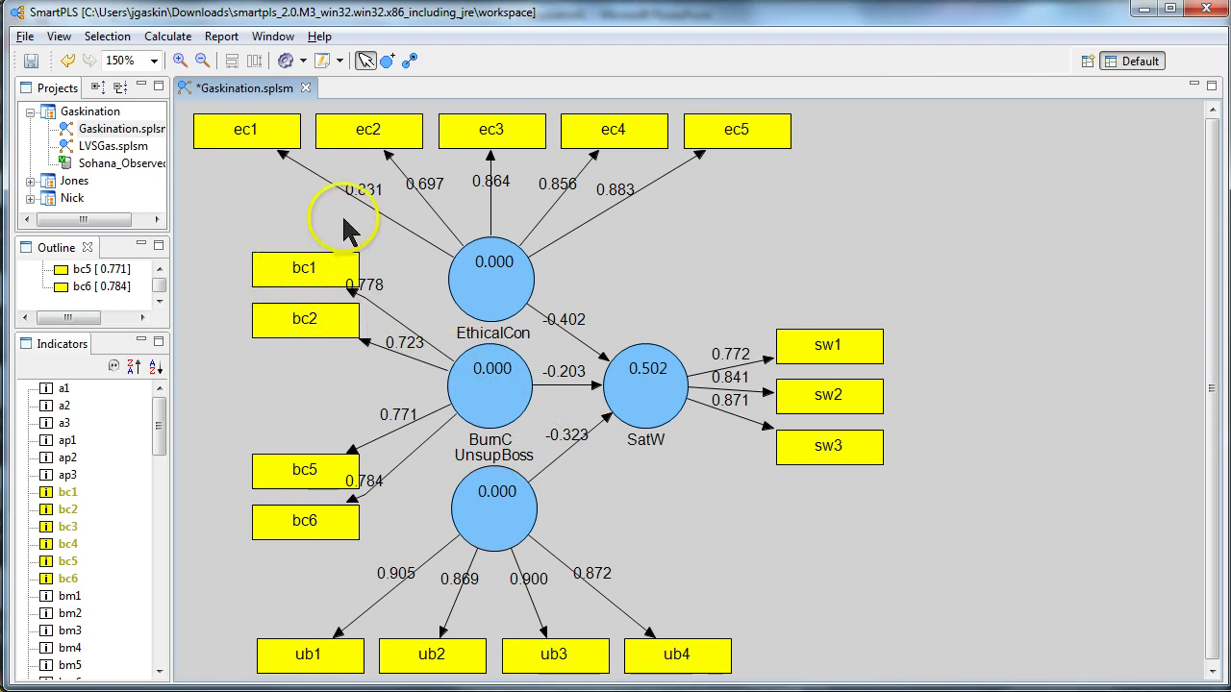
Step: Generate the default report and review the Outer Loadings table
{"action": "left_click", "coordinate": [322, 60]}
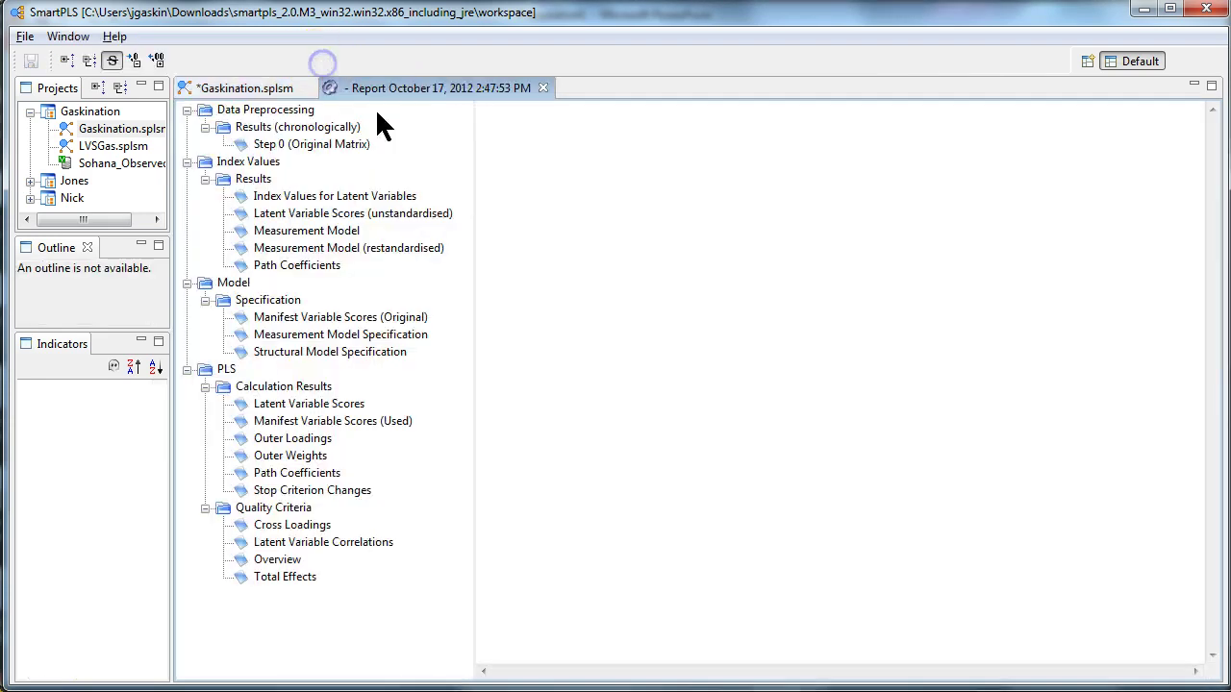
{"action": "left_click", "coordinate": [291, 440]}
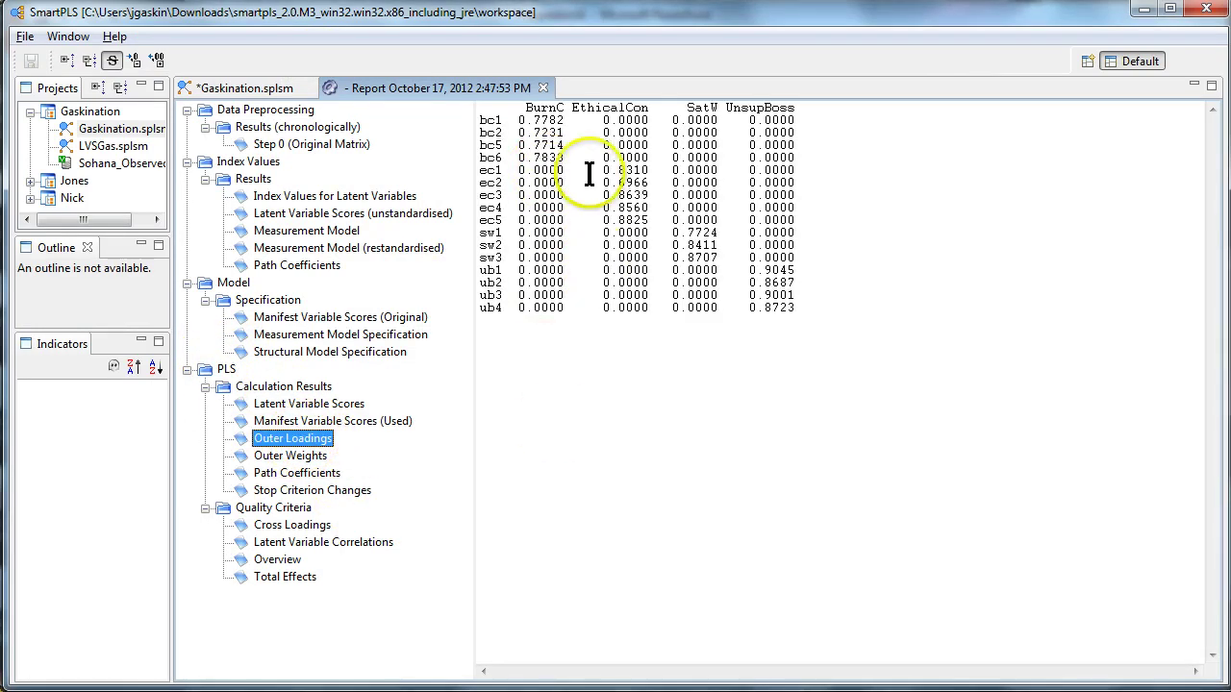
{"action": "left_click_drag", "start_coordinate": [483, 108], "coordinate": [744, 320]}
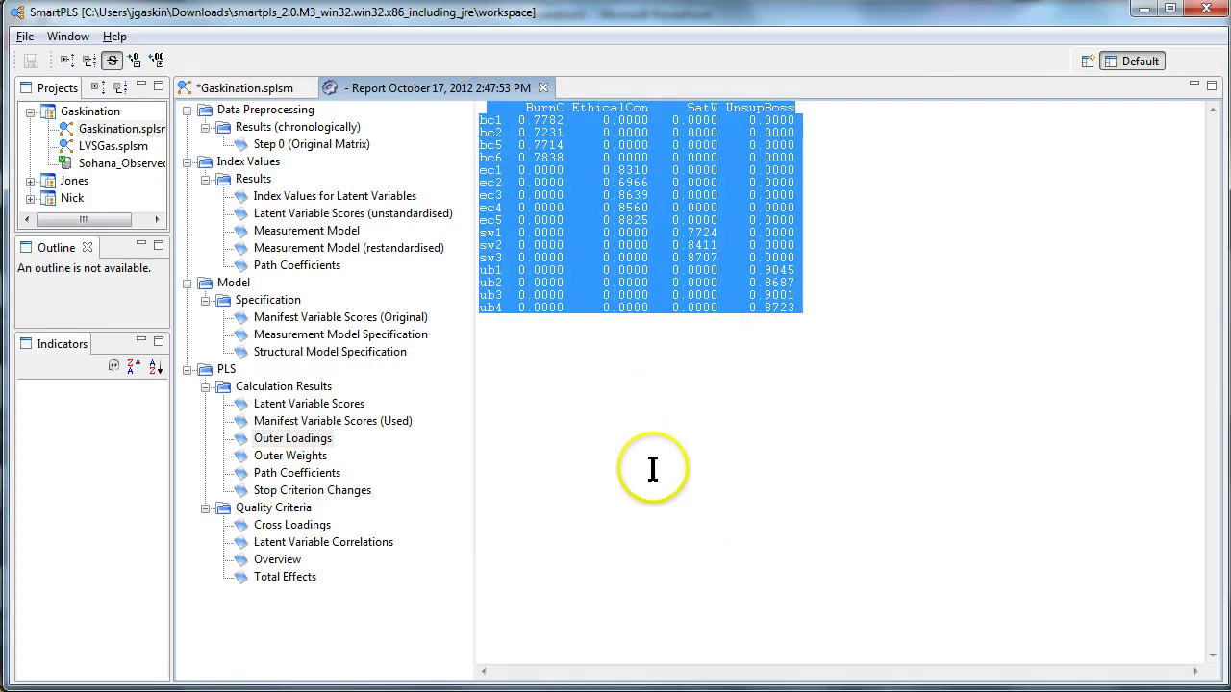
{"action": "left_click", "coordinate": [635, 389]}
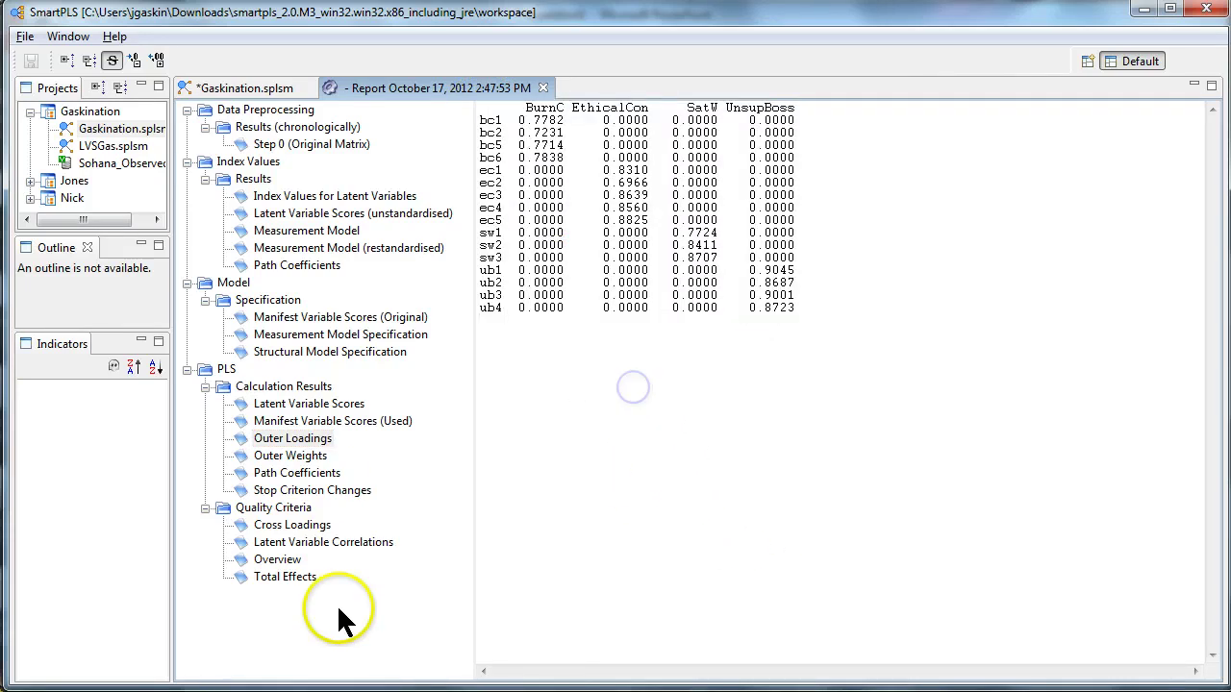
Step: Select the full Cross Loadings table with headers and bring up the blank Excel workbook
{"action": "left_click", "coordinate": [311, 527]}
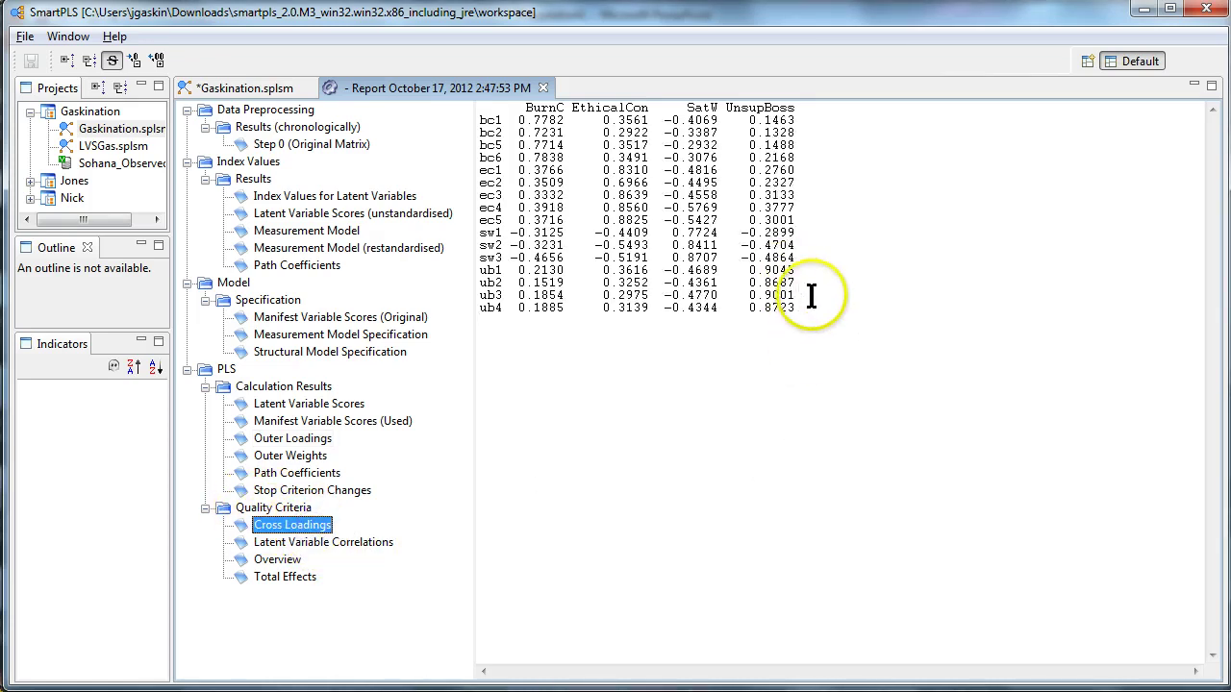
{"action": "left_click_drag", "start_coordinate": [811, 306], "coordinate": [478, 106]}
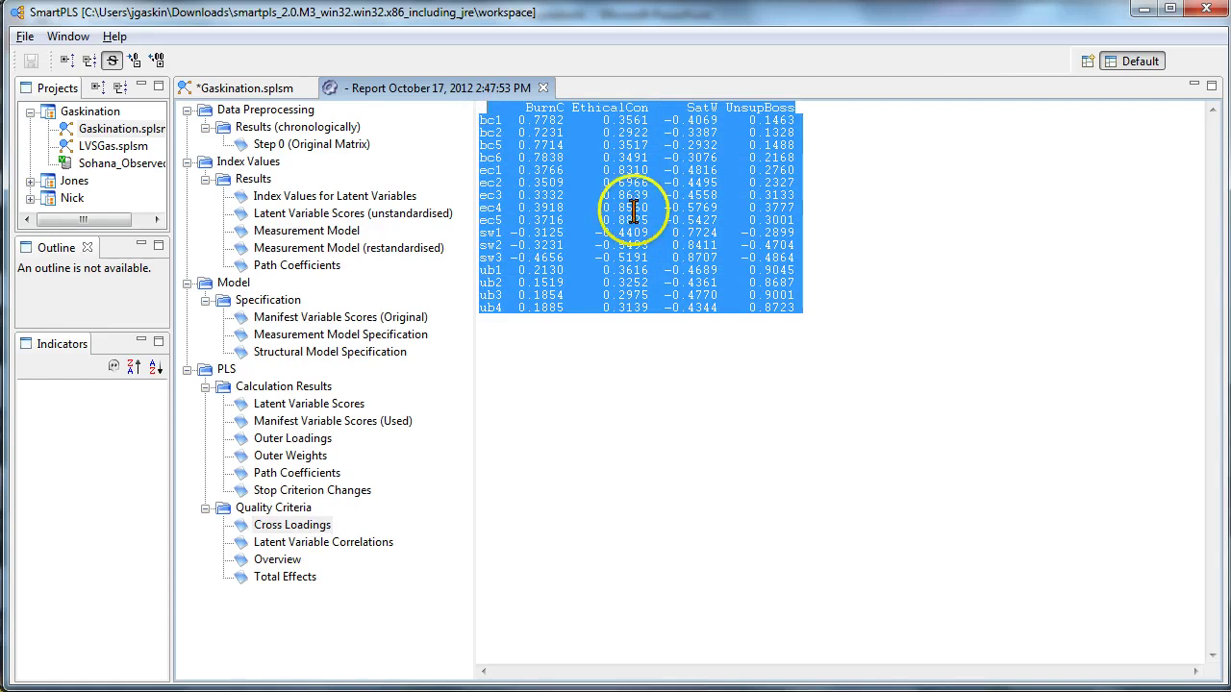
{"action": "key", "text": "alt+Tab"}
{"action": "key", "text": "alt+Tab"}
{"action": "key", "text": "alt+Tab"}
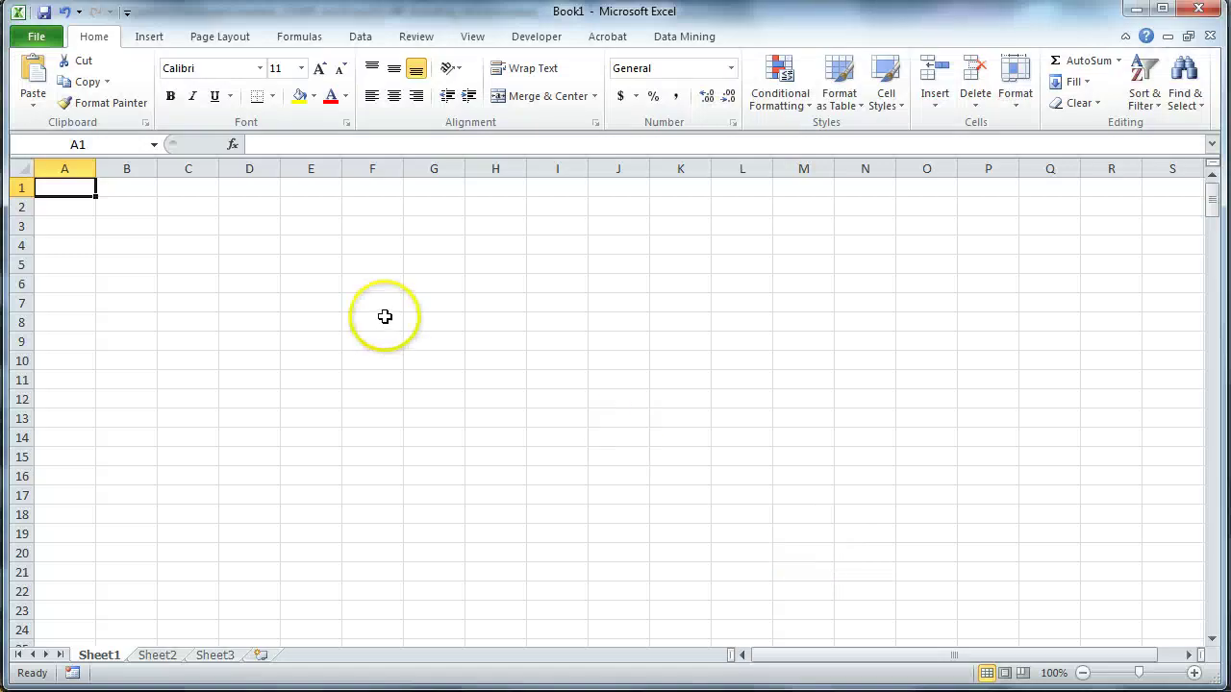
Step: Paste the cross-loadings into Sheet1 and highlight B2:E17 values greater than .5 with Light Red Fill
{"action": "type", "text": "BurnC\tEthicalCor\tSatW\tUnsupBoss bc1\t0.7732\t0.3561\t-0.4069\t0.1463 bc2\t0.7231\t0.2922\t-0.3387\t0.1328 bc5\t0.7714\t0.3517\t-0.2932\t0.1488 bc6\t0.7838\t0.3491\t-0.3076\t0.2168 ec1\t0.3766\t0.831\t-0.4816\t0.276 ec2\t0.3509\t0.6966\t-0.4495\t0.2327 ec3\t0.3332\t0.8639\t-0.4558\t0.3133 ec4\t0.3918\t0.856\t-0.5769\t0.3777 ec5\t0.3716\t0.8825\t-0.5427\t0.3001 sw1\t-0.3125\t-0.4409\t0.7724\t-0.2899 sw2\t-0.3231\t-0.5493\t0.8411\t-0.4704 sw3\t-0.4656\t-0.5191\t0.8707\t-0.4864 ub1\t0.213\t0.3616\t-0.4689\t0.9045 ub2\t0.1519\t0.3252\t-0.4361\t0.8687 ub3\t0.1854\t0.2975\t-0.477\t0.9001 ub4\t0.1885\t0.3139\t-0.4344\t0.8723"}
{"action": "left_click_drag", "start_coordinate": [109, 210], "coordinate": [321, 491]}
{"action": "left_click", "coordinate": [784, 108]}
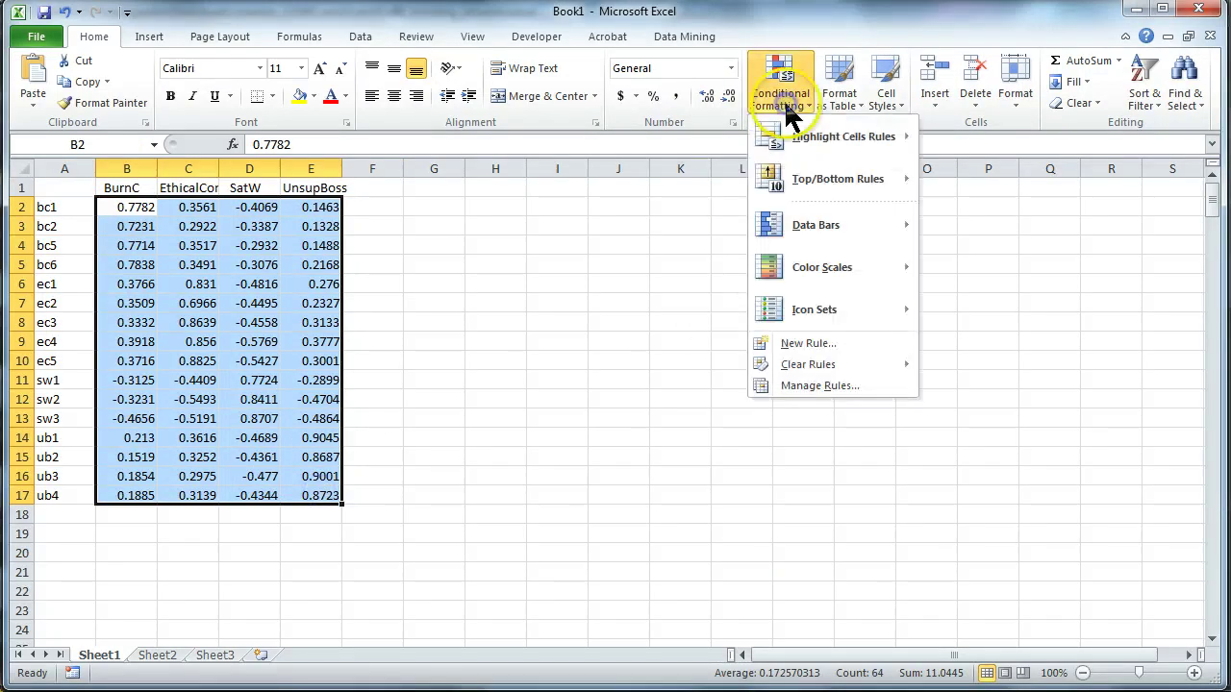
{"action": "mouse_move", "coordinate": [829, 152]}
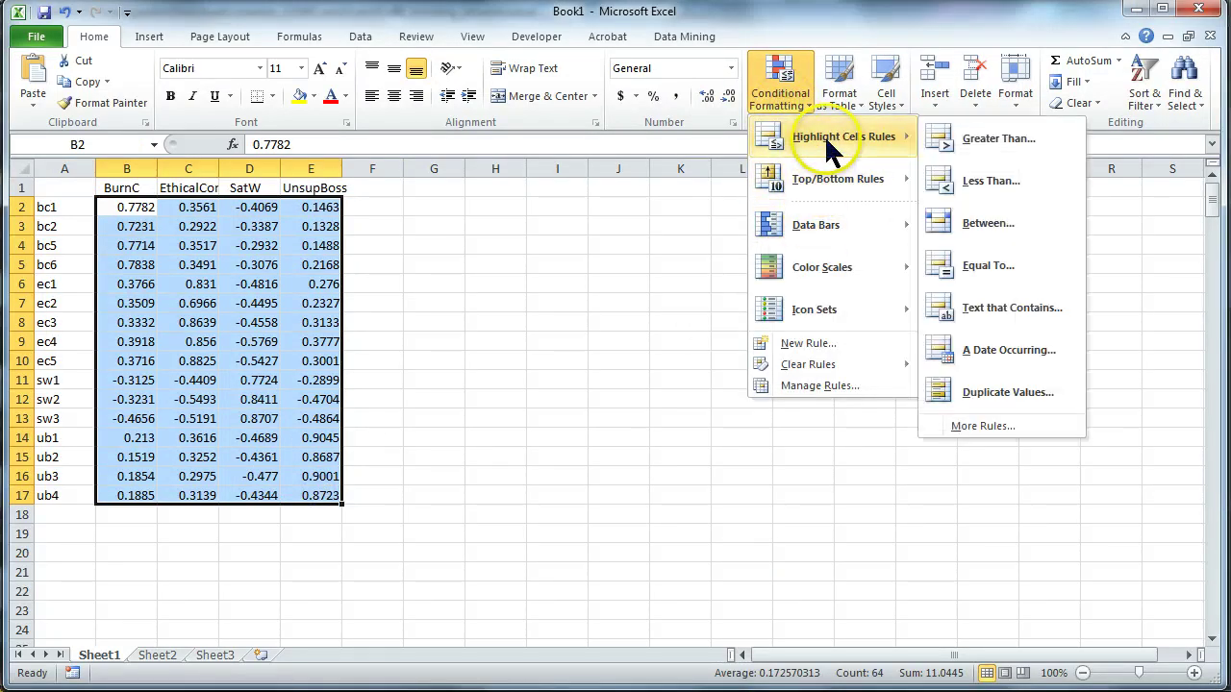
{"action": "left_click", "coordinate": [1010, 139]}
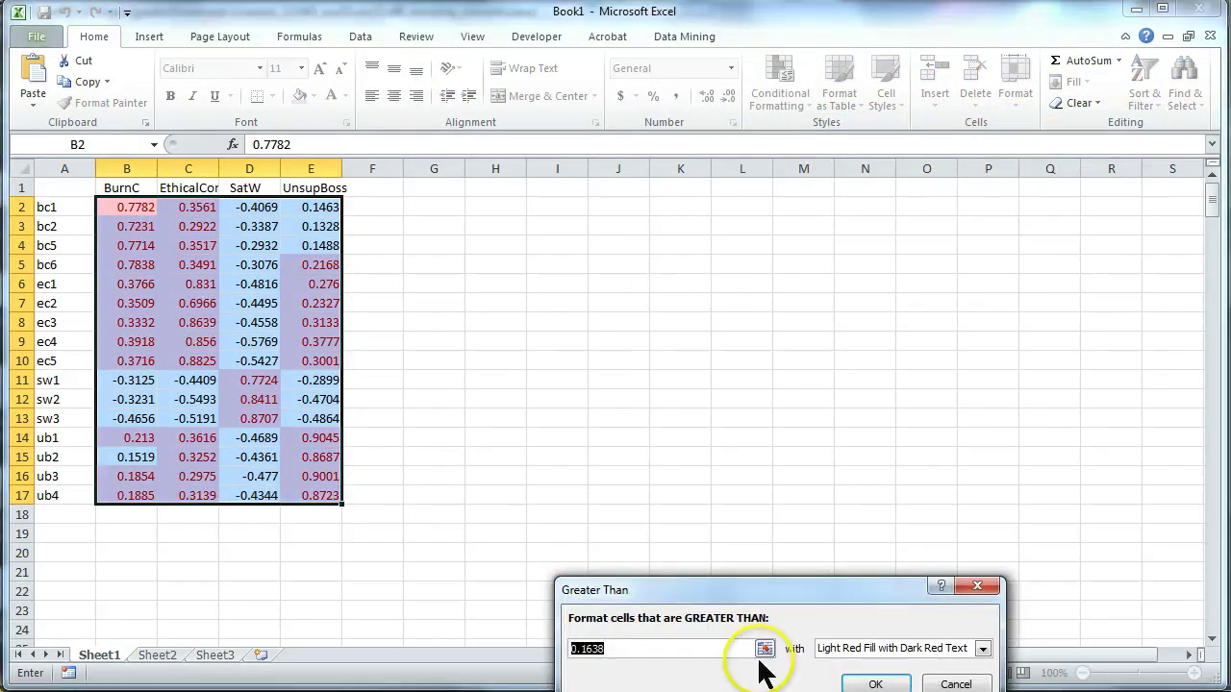
{"action": "type", "text": "."}
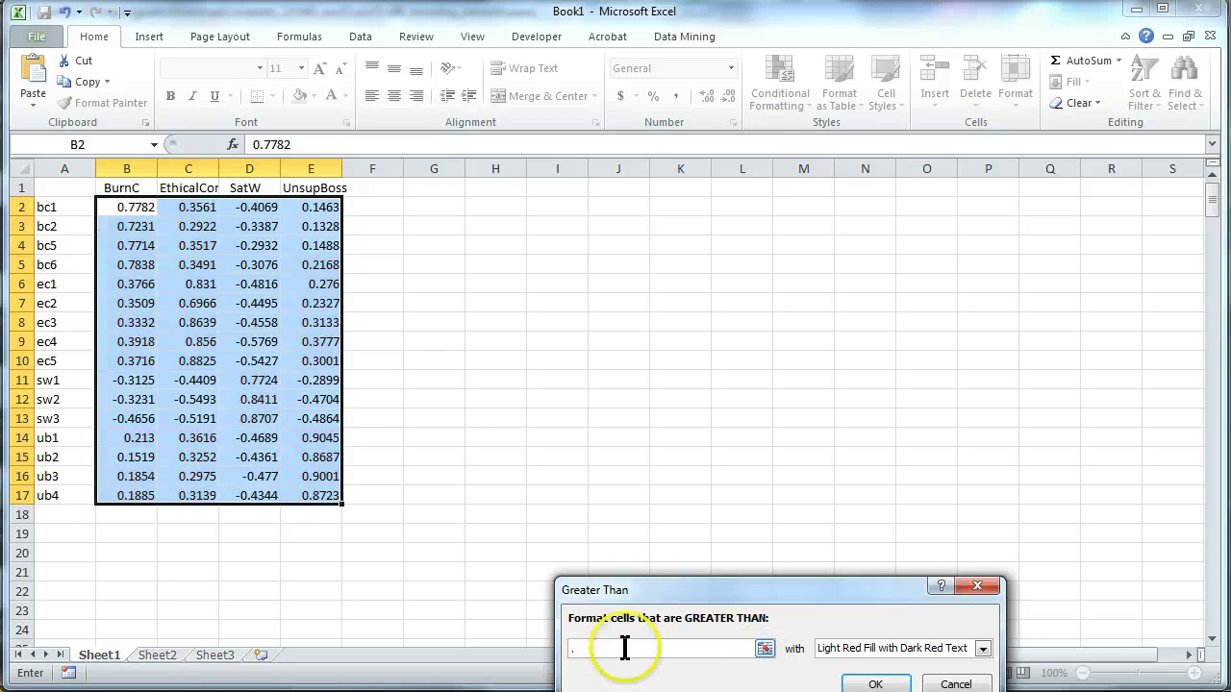
{"action": "type", "text": "5"}
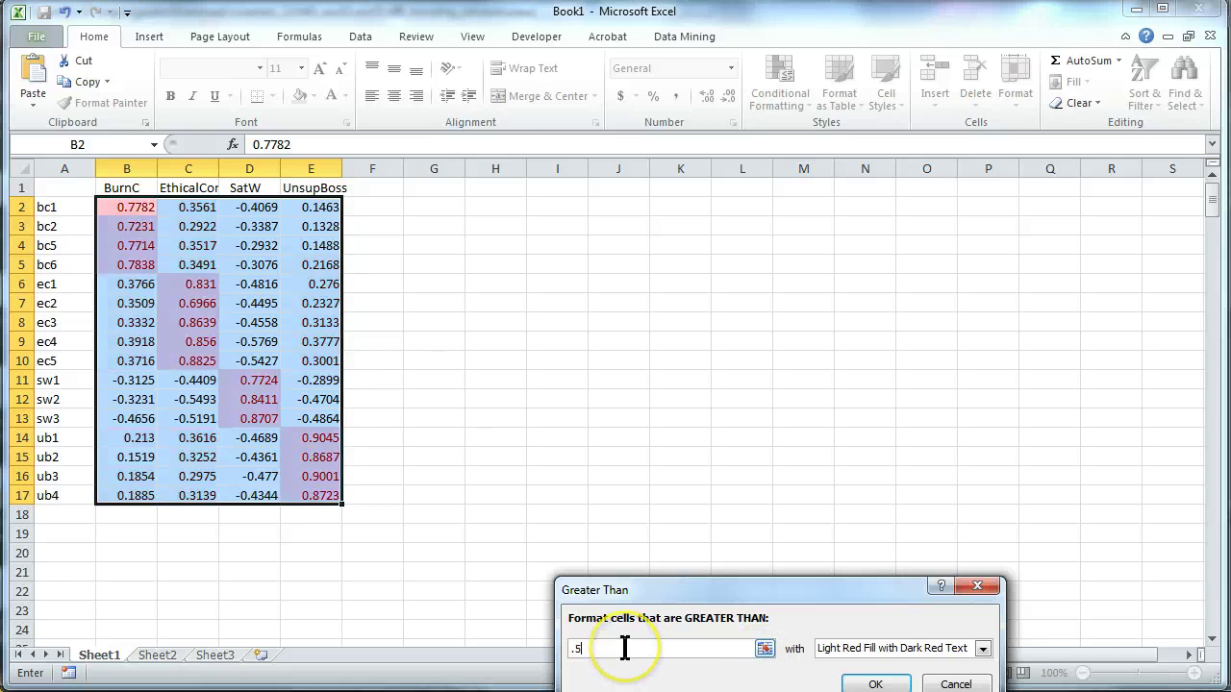
{"action": "left_click", "coordinate": [880, 683]}
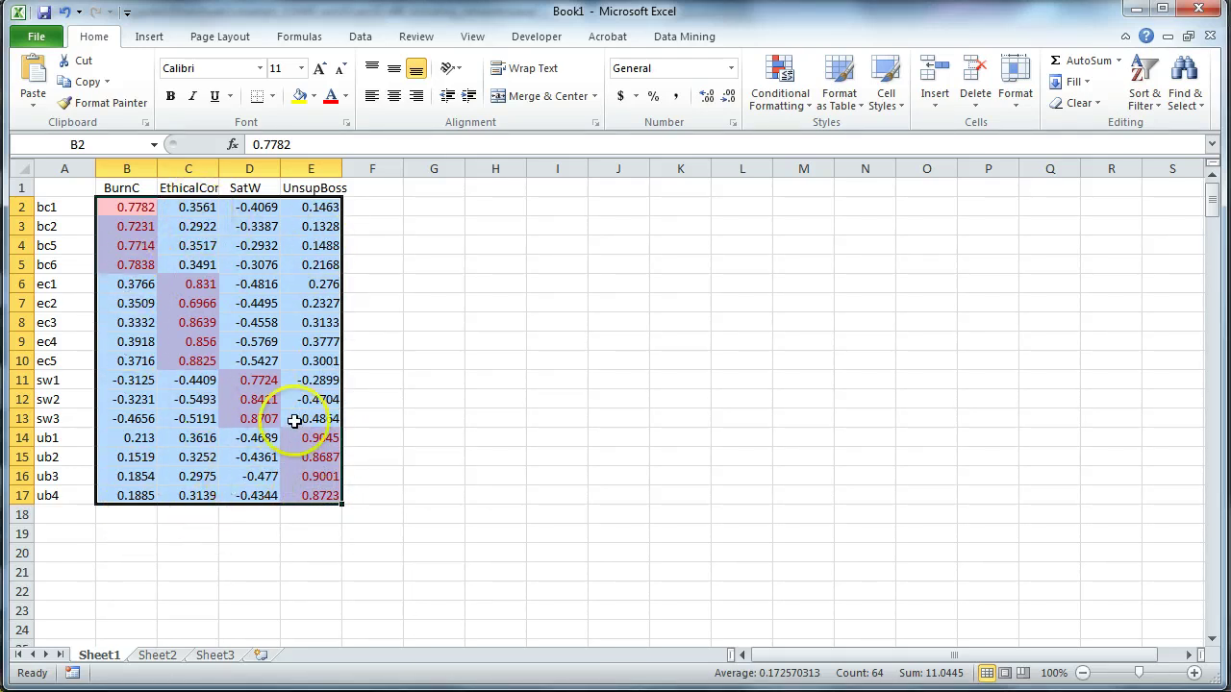
Step: Check the shading on bc1's BurnC loading in B2, then switch back to SmartPLS
{"action": "left_click", "coordinate": [202, 207]}
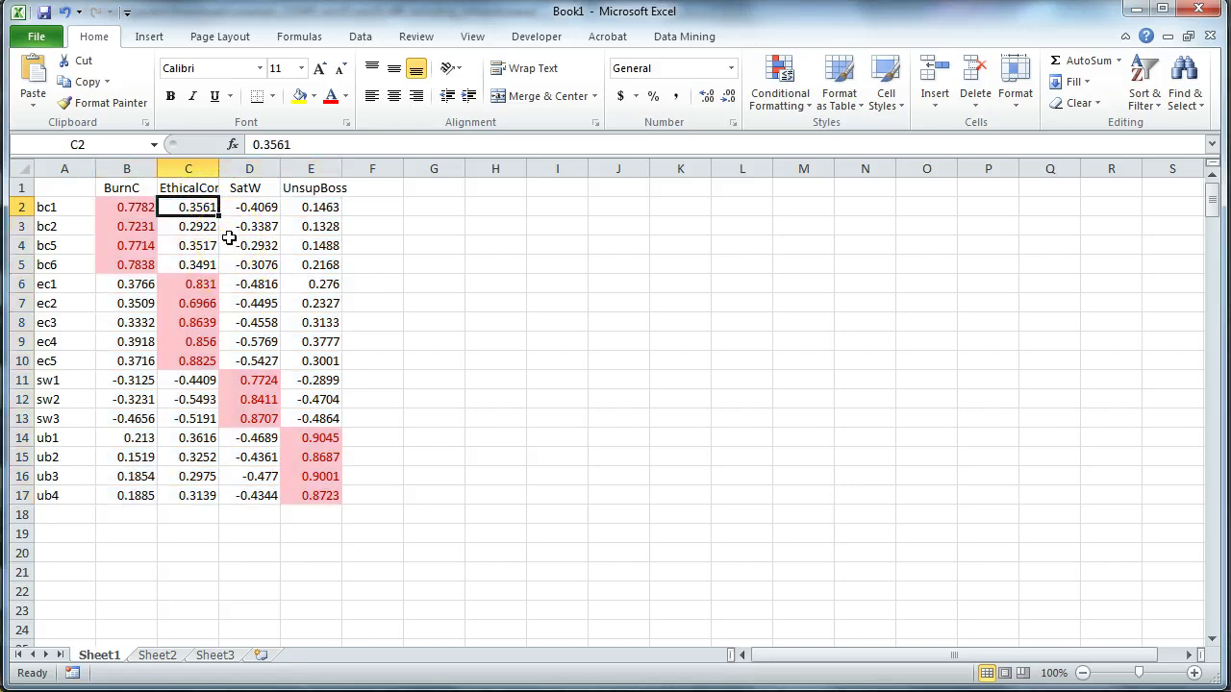
{"action": "left_click", "coordinate": [125, 206]}
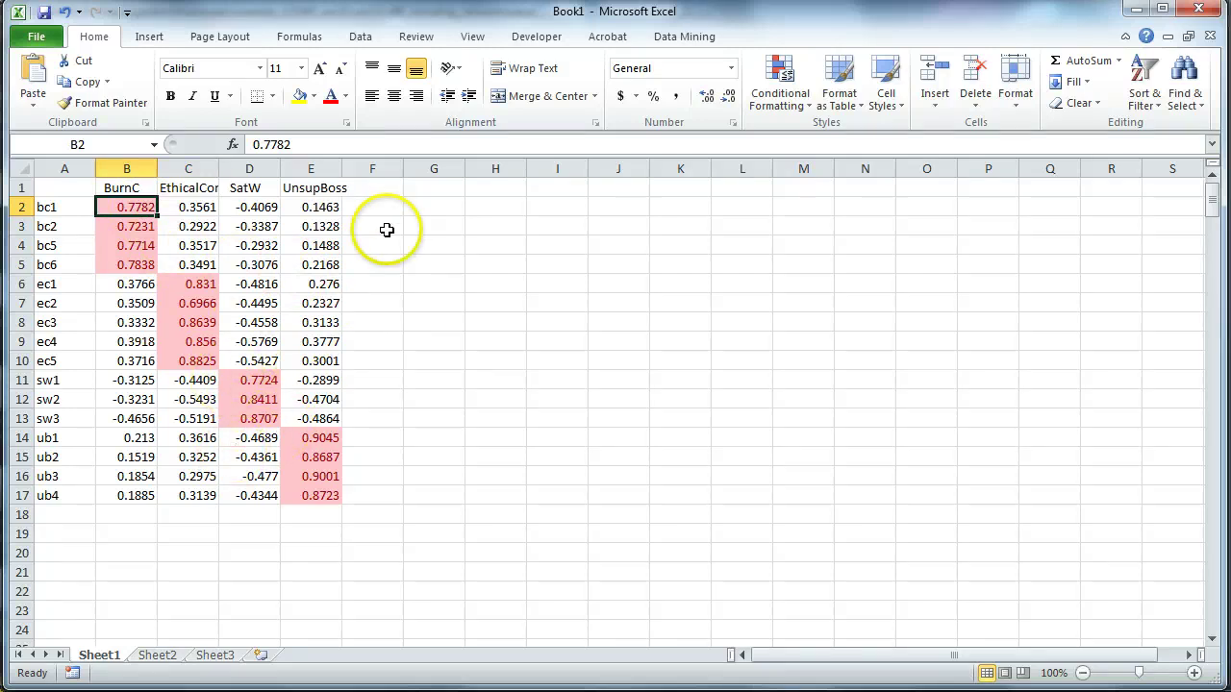
{"action": "key", "text": "alt+Tab"}
{"action": "key", "text": "Tab"}
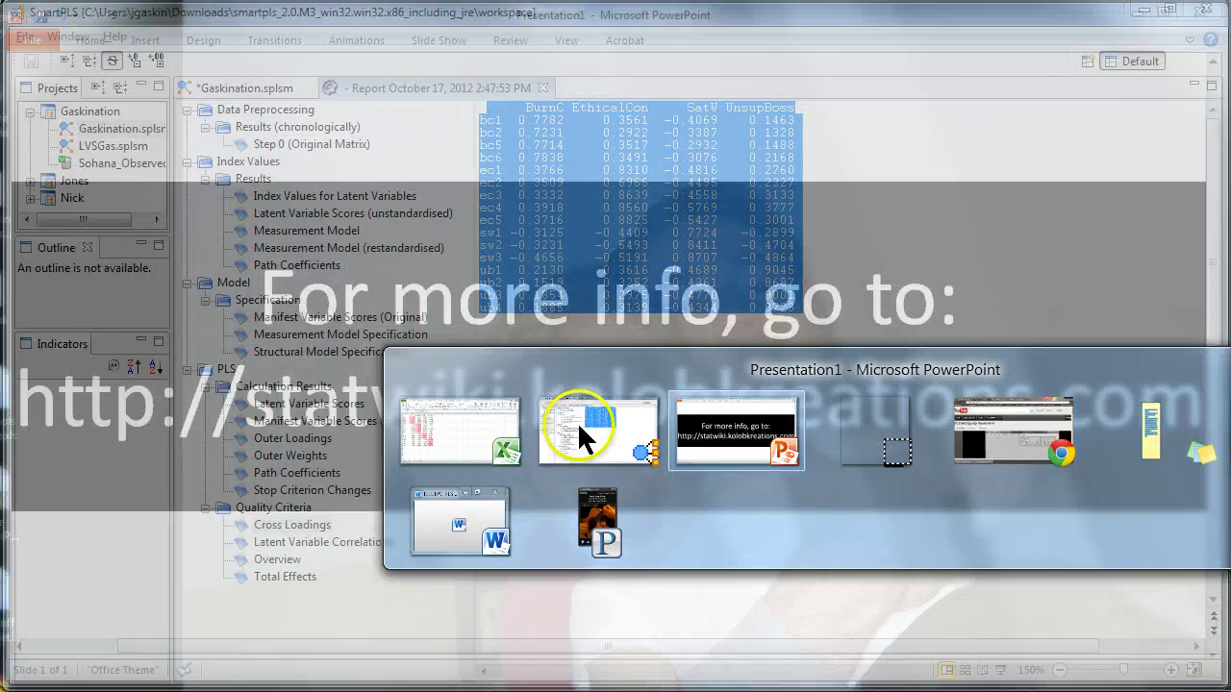
Step: In the Gaskination.splsm diagram, invert BurnC's measurement model so bc1, bc2, bc5, bc6 point inward
{"action": "left_click", "coordinate": [587, 446]}
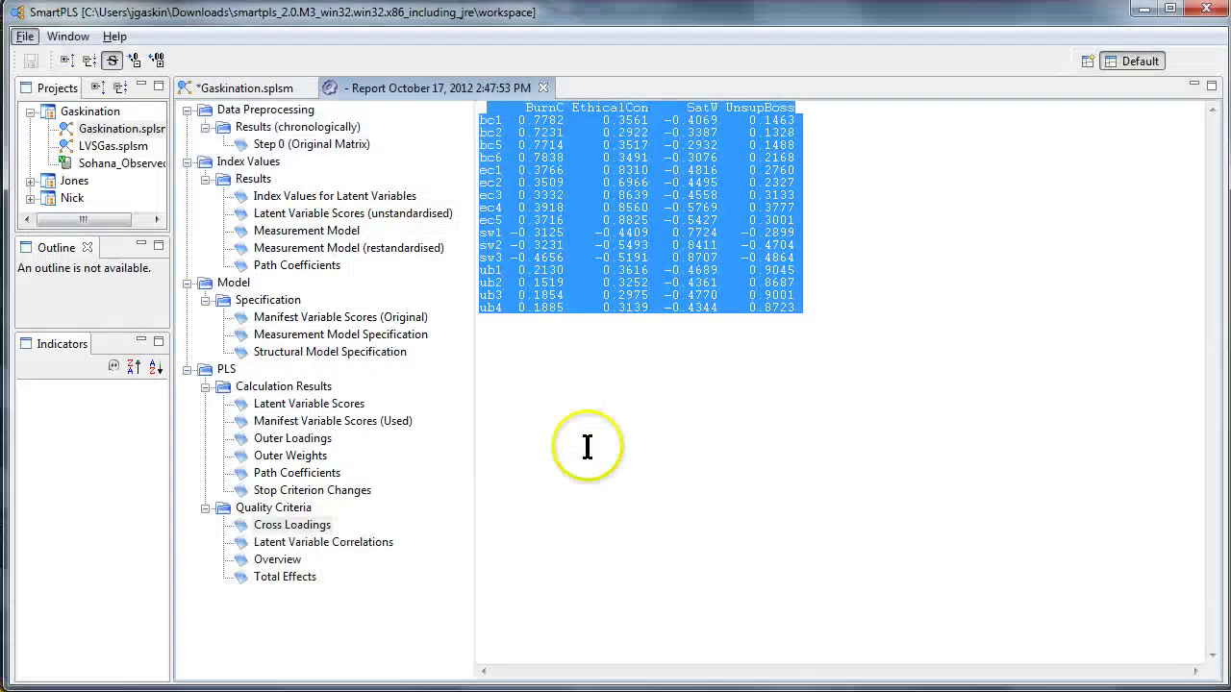
{"action": "left_click", "coordinate": [252, 89]}
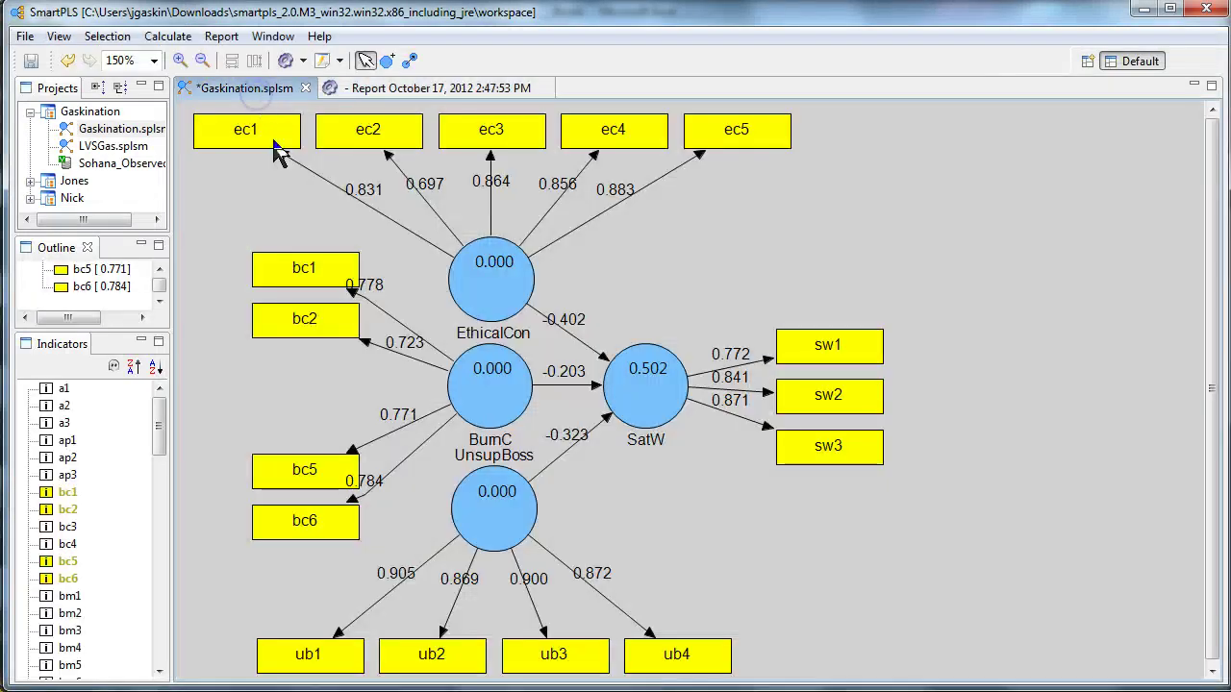
{"action": "right_click", "coordinate": [501, 398]}
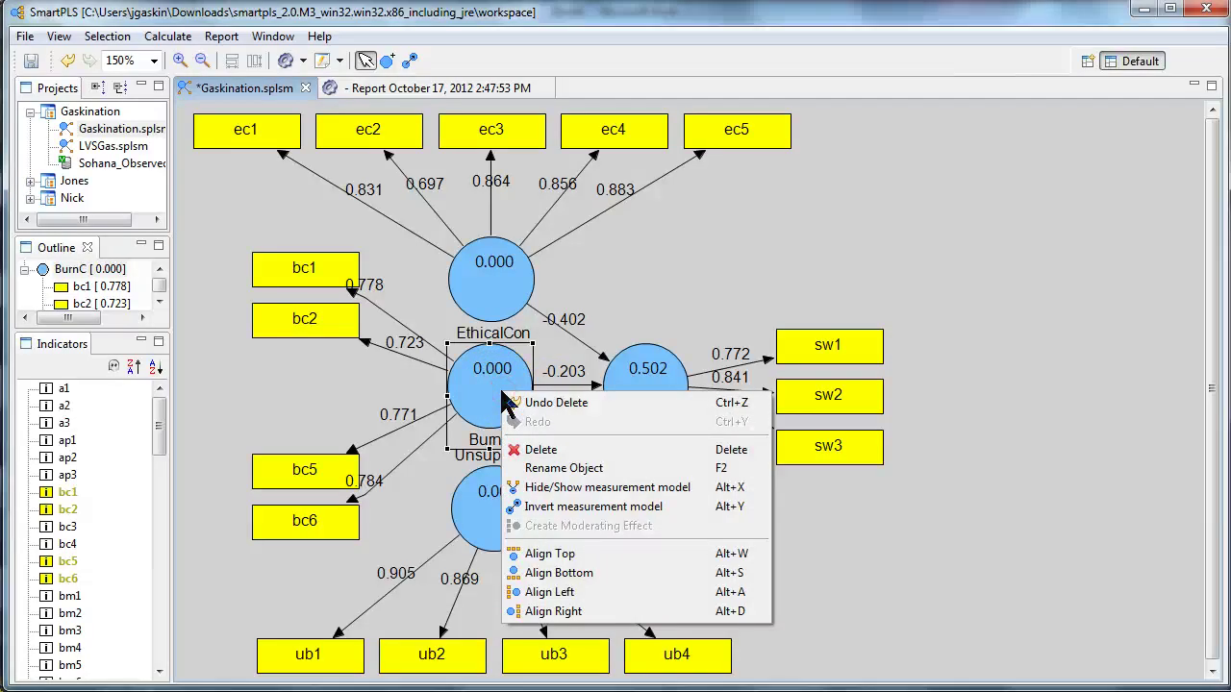
{"action": "left_click", "coordinate": [581, 507]}
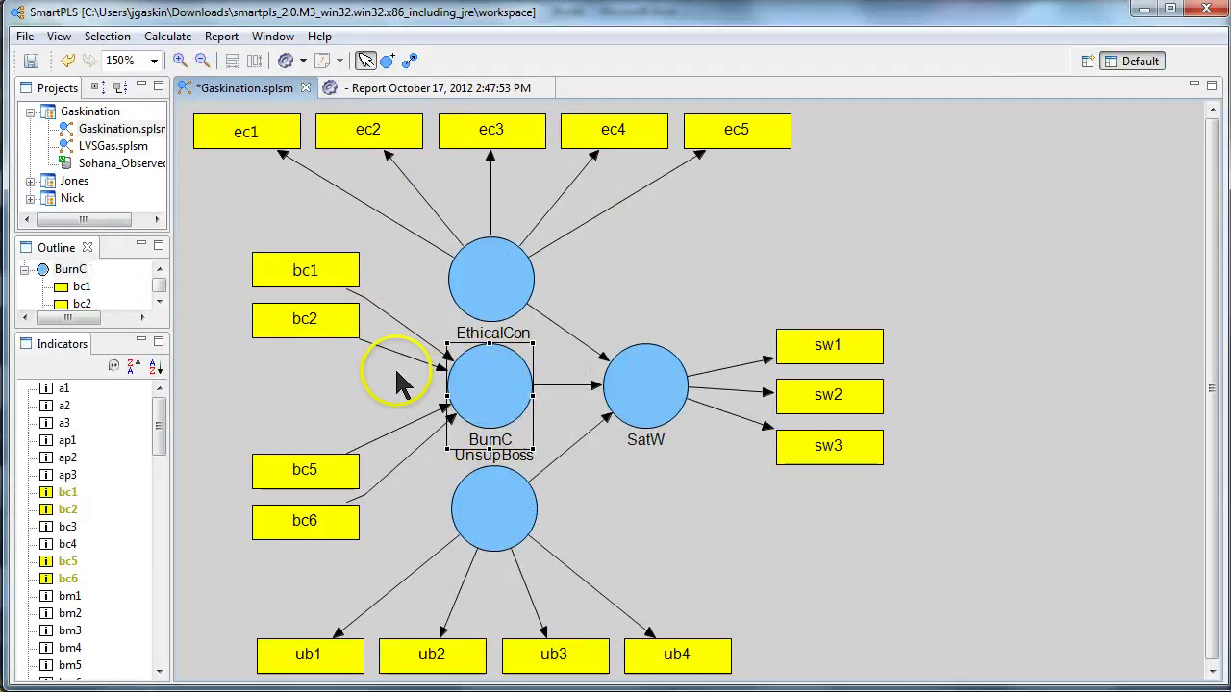
Step: Rerun the PLS Algorithm, yielding BurnC weights 0.587, 0.314, 0.149, 0.226 and SatW R² 0.510
{"action": "left_click", "coordinate": [285, 60]}
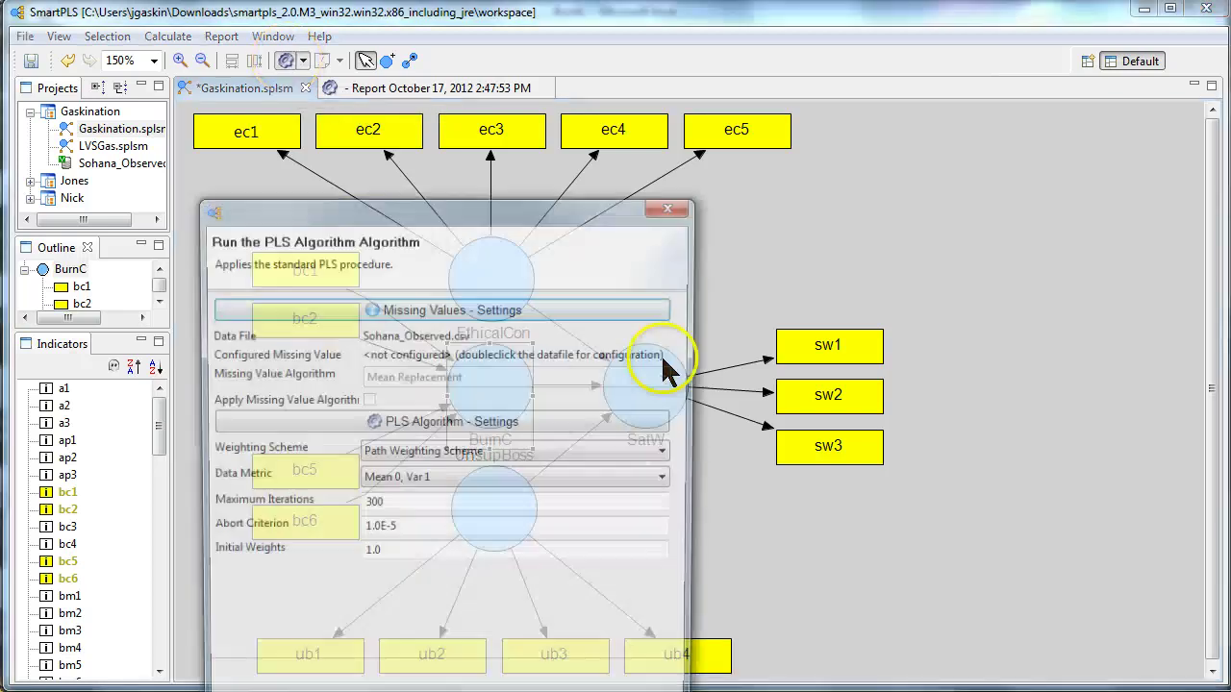
{"action": "left_click_drag", "start_coordinate": [549, 205], "coordinate": [529, 91]}
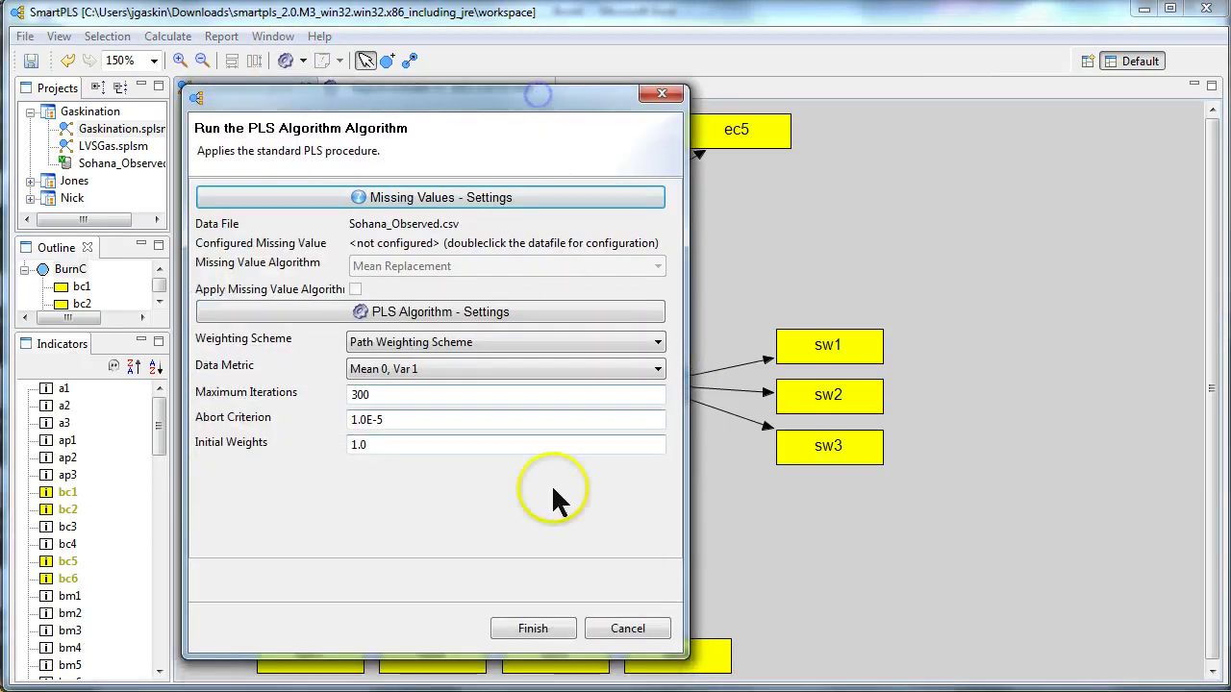
{"action": "left_click", "coordinate": [539, 627]}
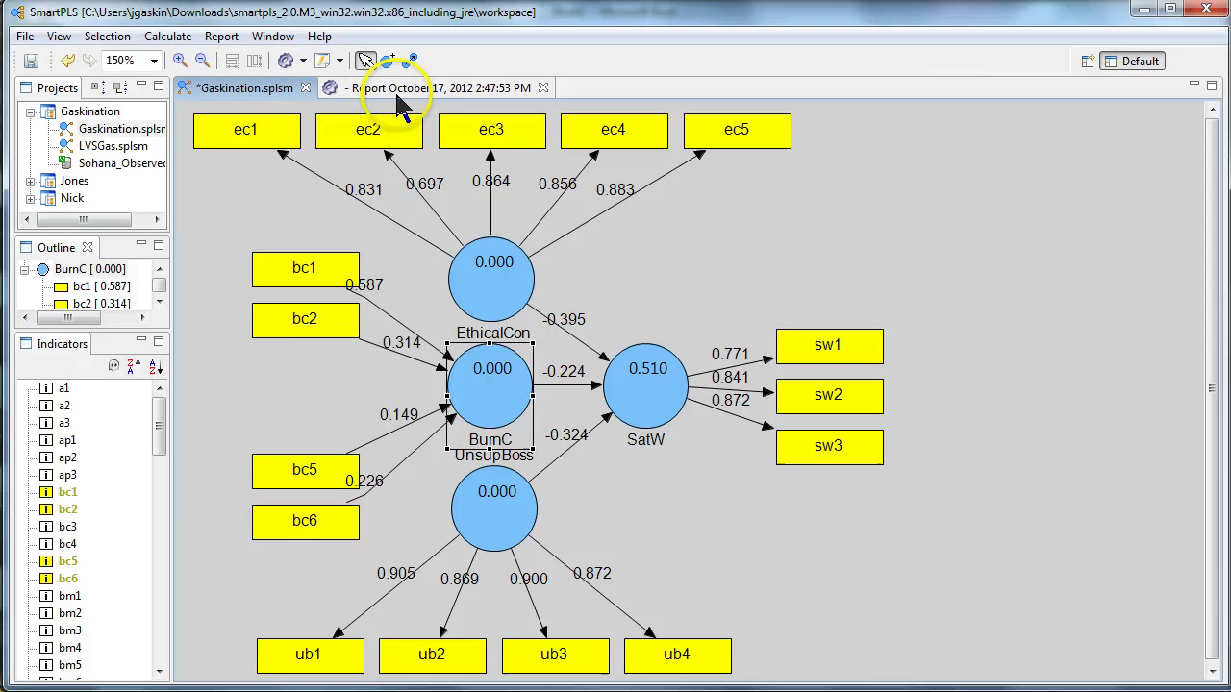
Step: In the new report, check BurnC's Outer Loadings and Outer Weights, then return to the Gaskination.splsm diagram
{"action": "left_click", "coordinate": [325, 61]}
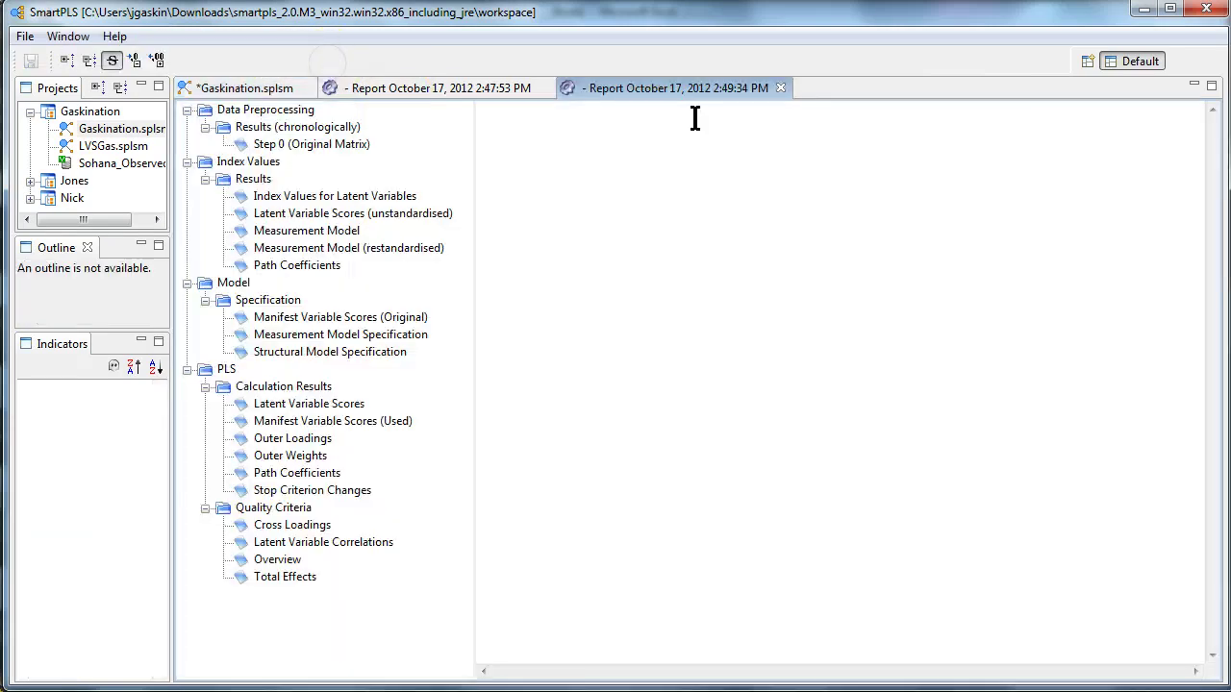
{"action": "left_click", "coordinate": [306, 440]}
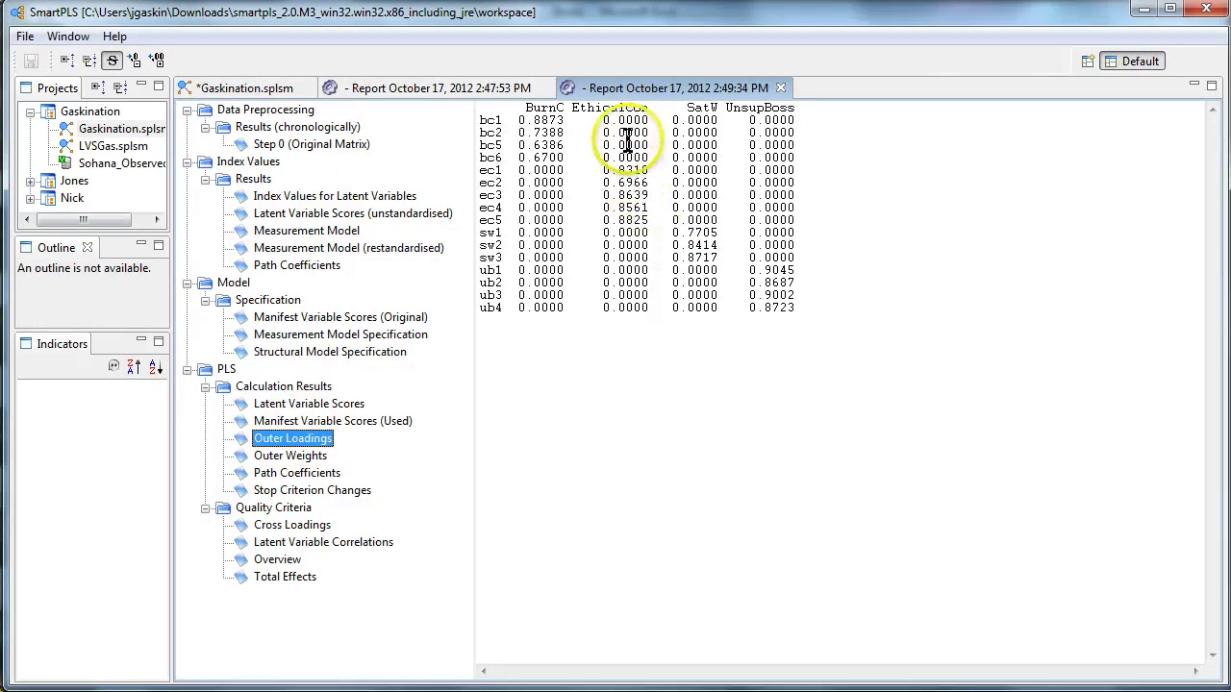
{"action": "left_click_drag", "start_coordinate": [517, 123], "coordinate": [558, 161]}
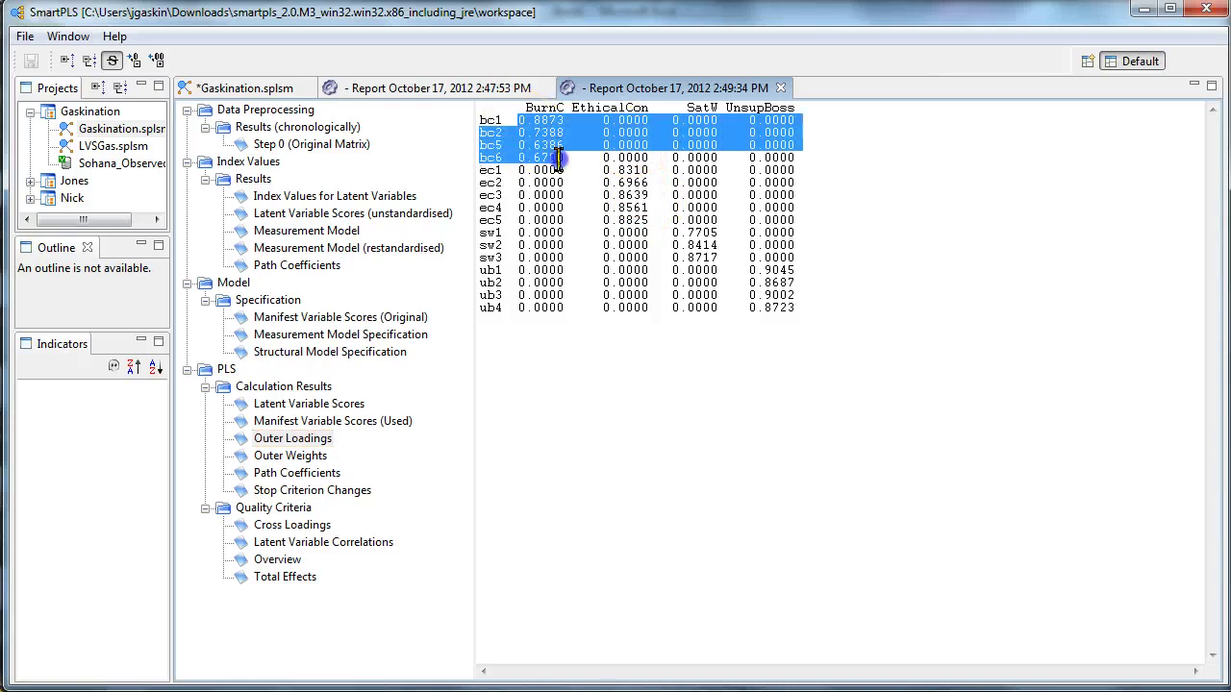
{"action": "left_click", "coordinate": [564, 162]}
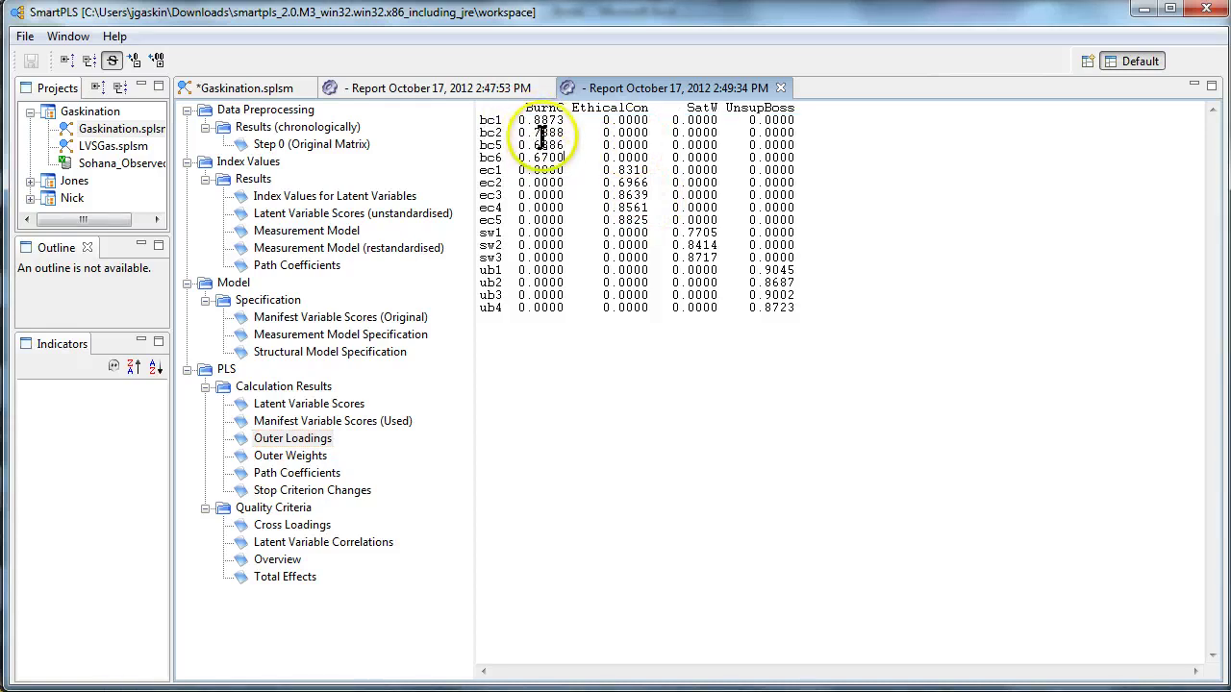
{"action": "left_click", "coordinate": [290, 458]}
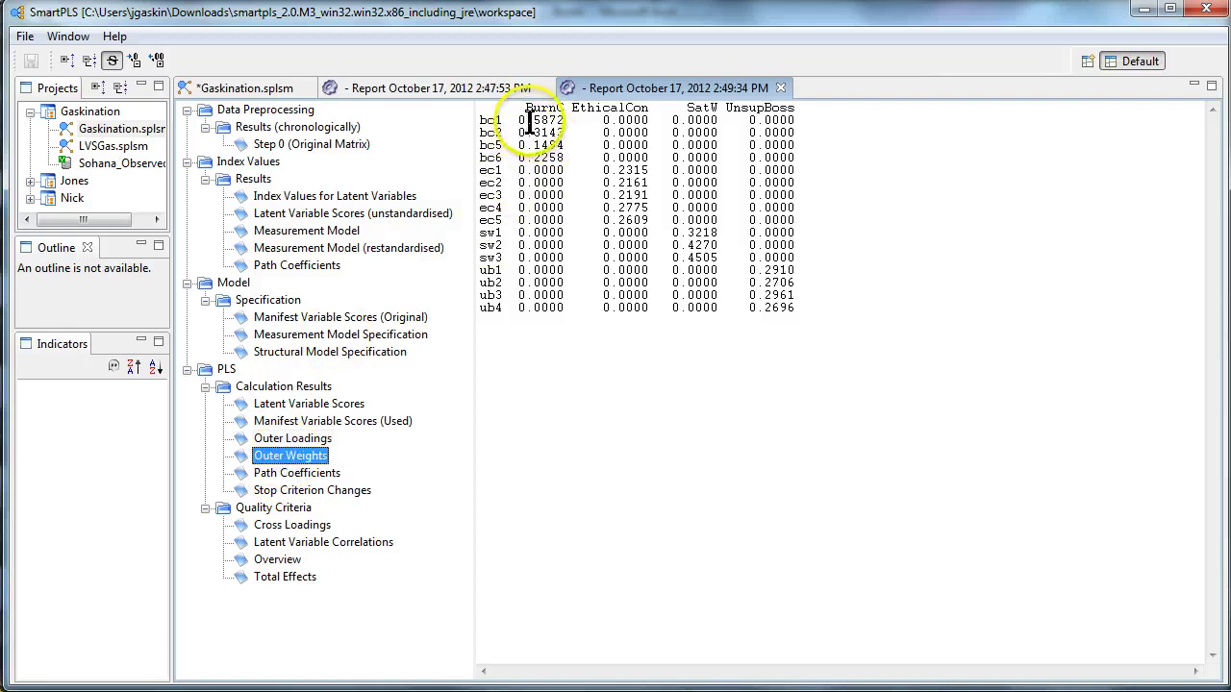
{"action": "left_click", "coordinate": [281, 89]}
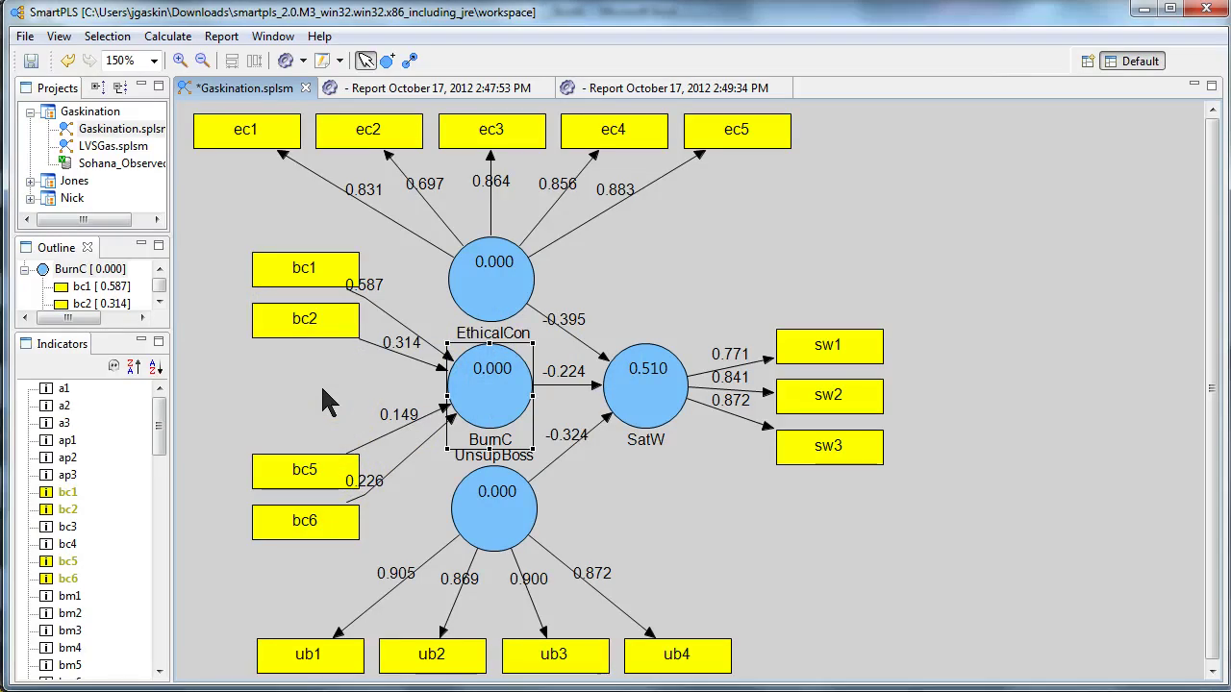
Step: Drag bc5, bc2, bc1 and bc6 into an evenly spaced column left of BurnC
{"action": "left_click_drag", "start_coordinate": [307, 476], "coordinate": [304, 392]}
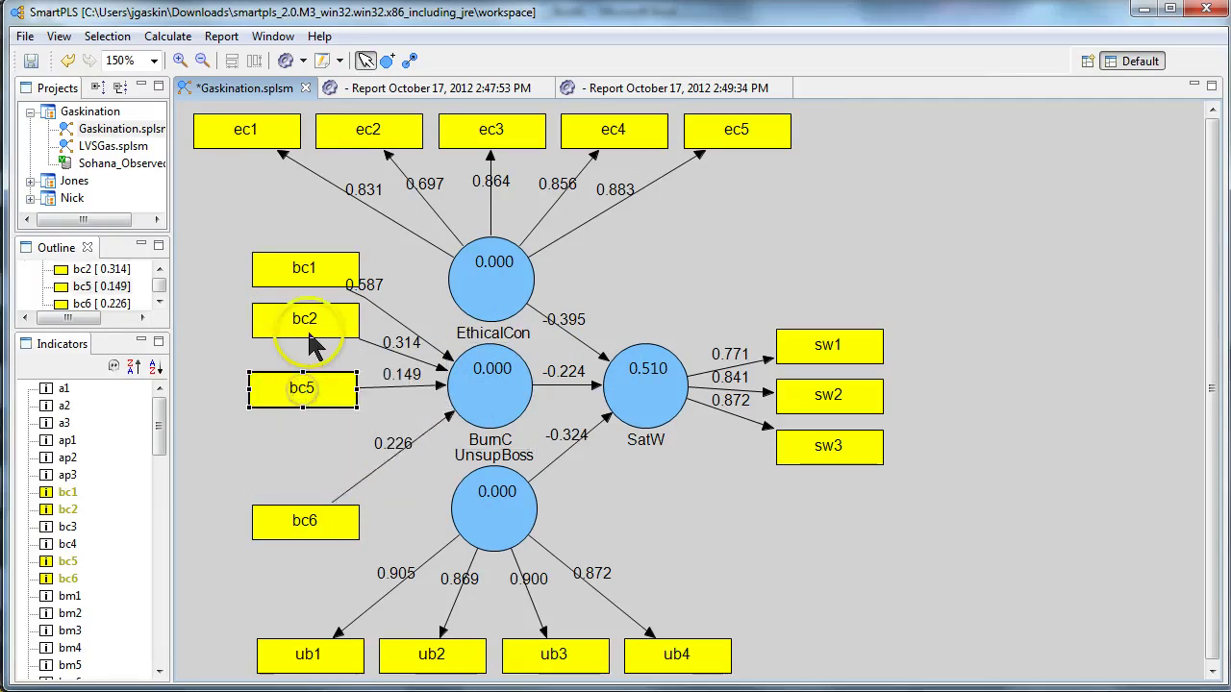
{"action": "left_click_drag", "start_coordinate": [315, 332], "coordinate": [312, 350]}
{"action": "left_click_drag", "start_coordinate": [308, 269], "coordinate": [303, 308]}
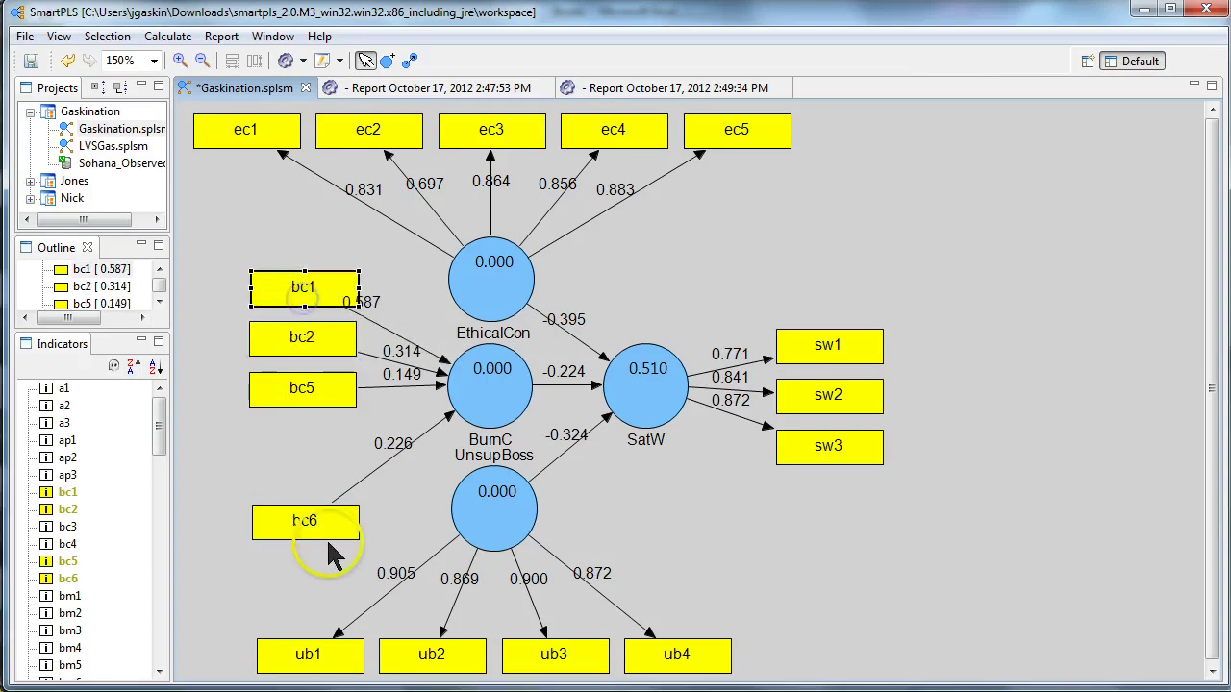
{"action": "left_click_drag", "start_coordinate": [324, 549], "coordinate": [327, 452]}
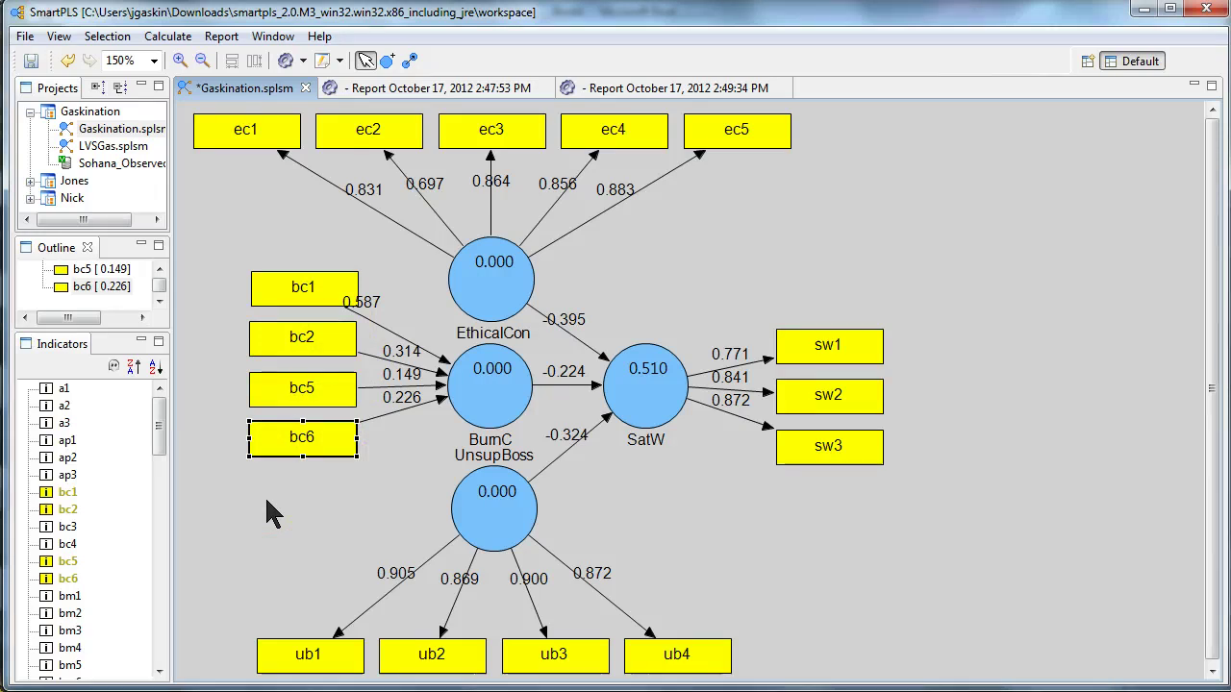
{"action": "left_click_drag", "start_coordinate": [290, 295], "coordinate": [287, 301]}
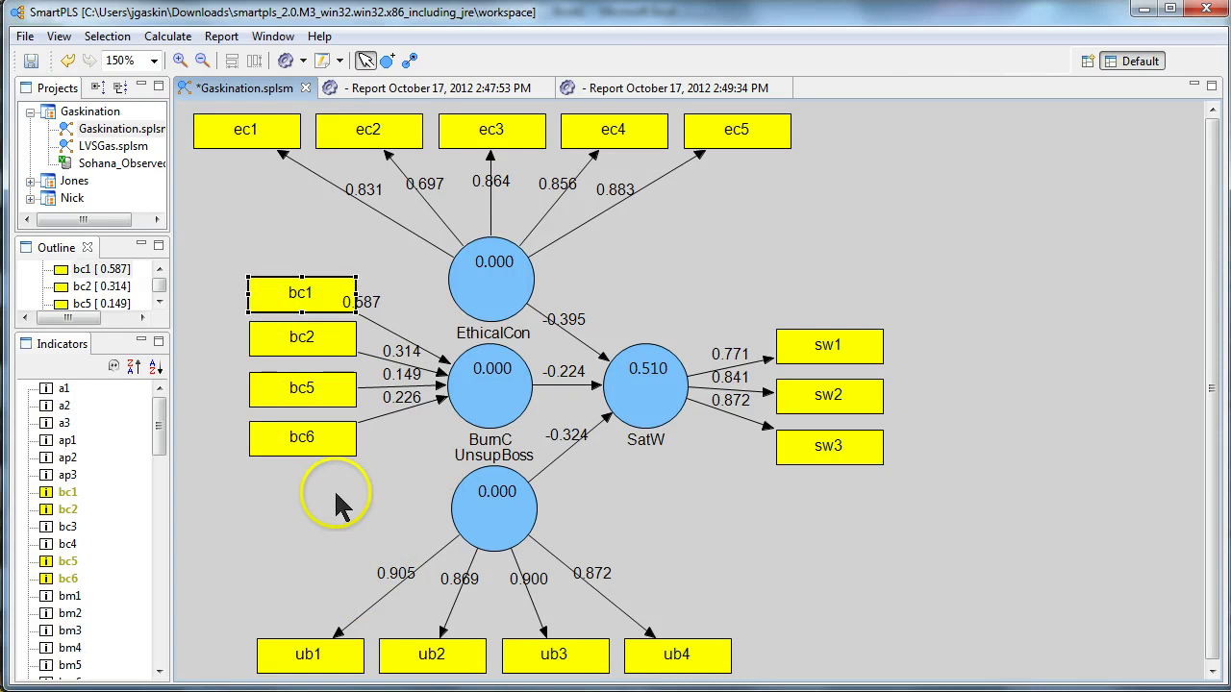